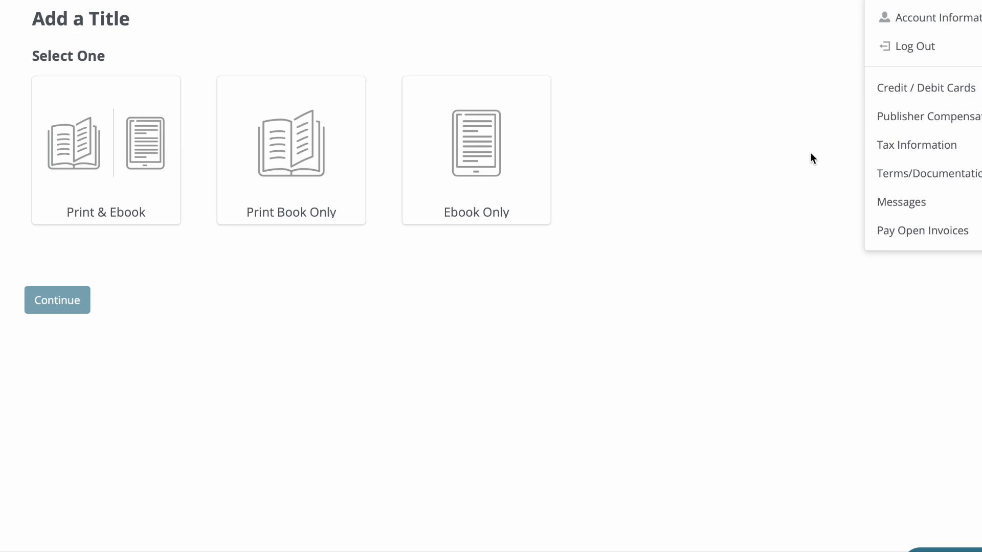
# Choose a print book only as the type of title to add.
pyautogui.click(783, 163)
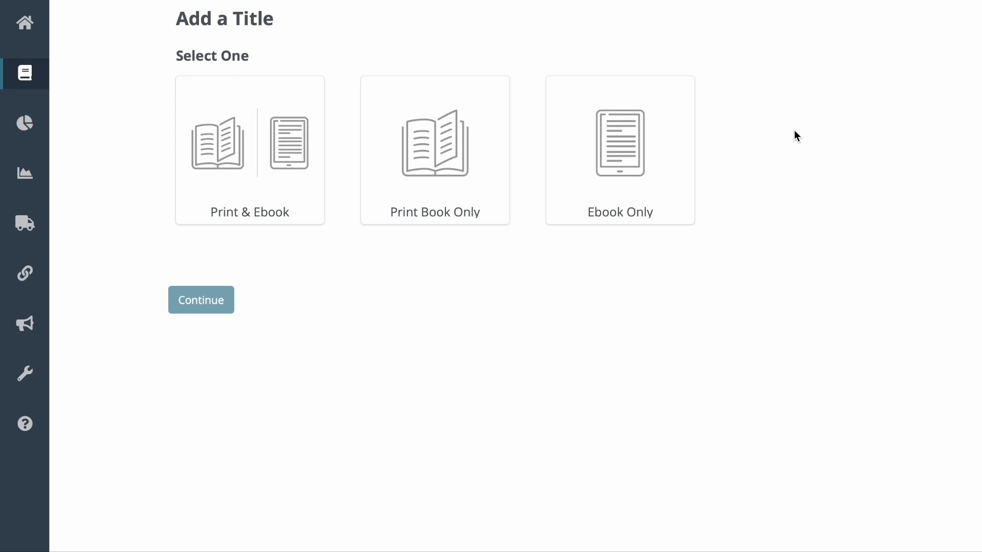
pyautogui.click(428, 130)
pyautogui.scroll(-2, 331, 315)
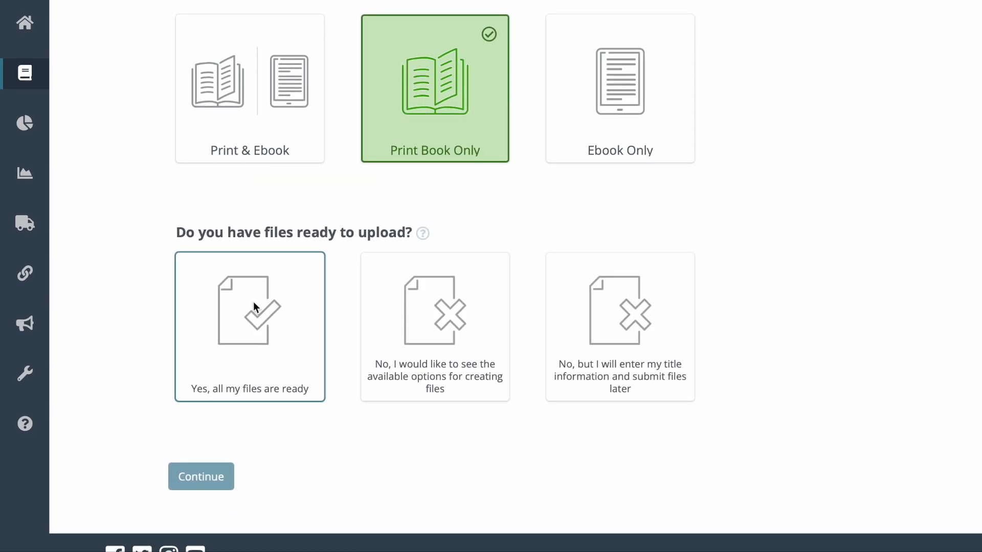
# Declare that all files are ready to upload and confirm having both the print cover and print interior PDFs.
pyautogui.click(249, 323)
pyautogui.scroll(-4, 245, 384)
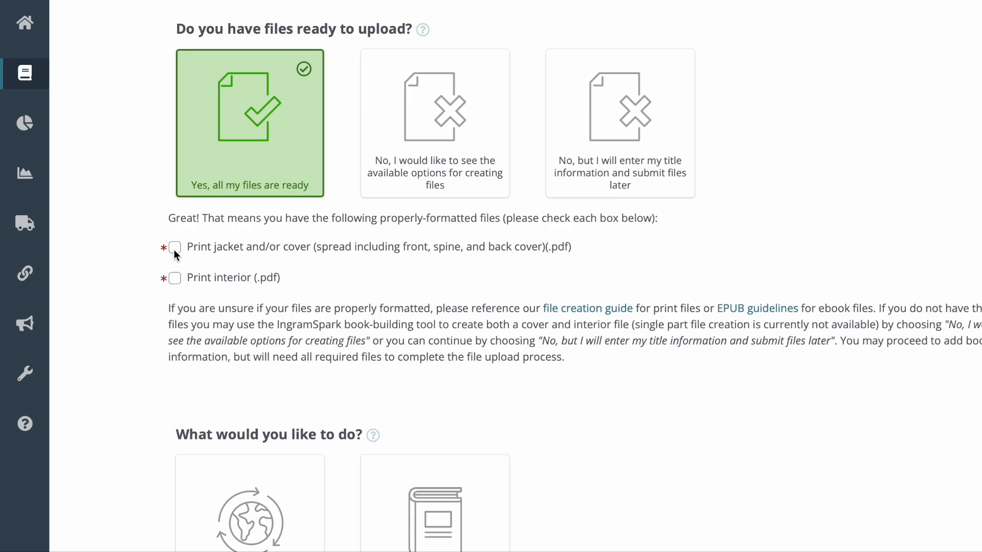
pyautogui.click(174, 279)
pyautogui.scroll(-1, 256, 305)
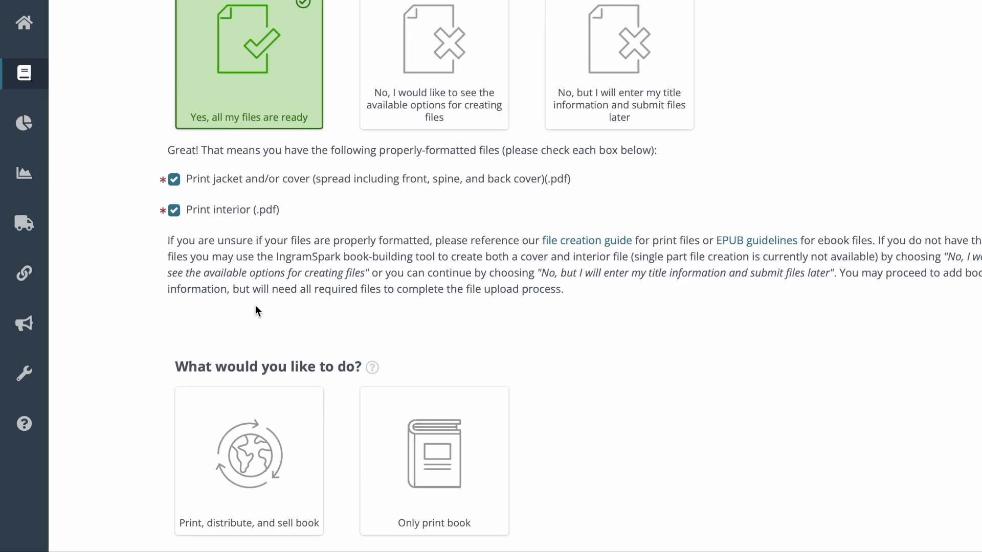
# Choose to print, distribute, and sell the book, consulting the help for that question, and continue to the title information.
pyautogui.scroll(-1, 255, 306)
pyautogui.scroll(-2, 255, 305)
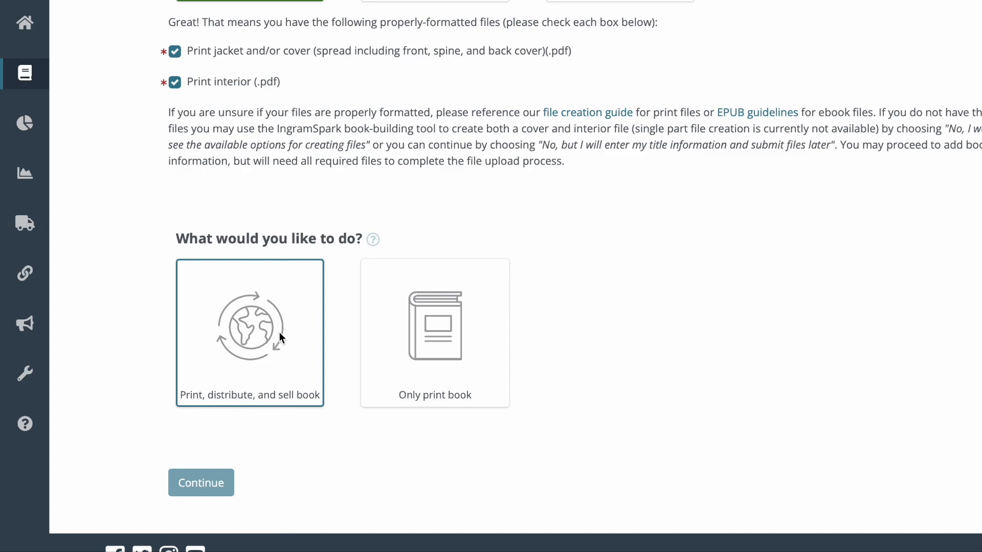
pyautogui.click(373, 240)
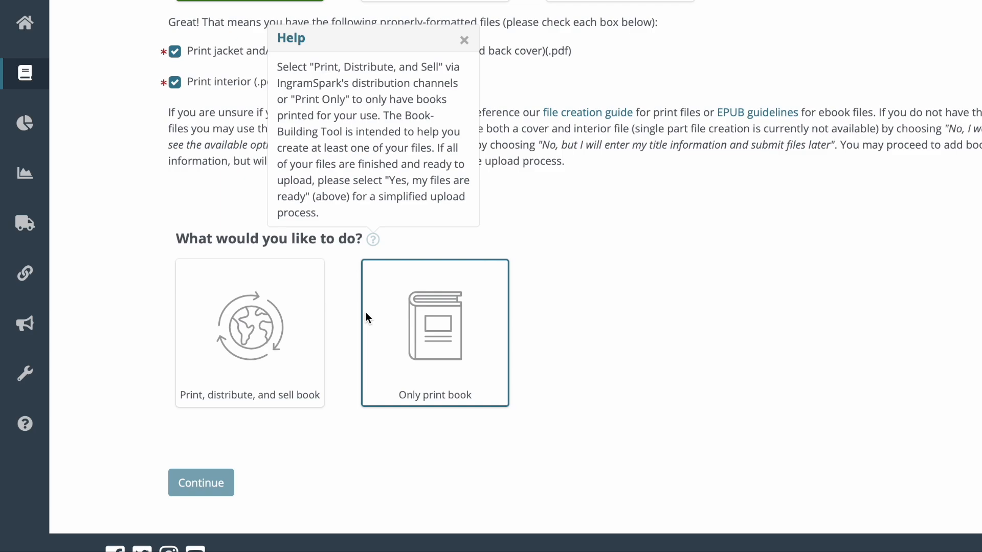
pyautogui.click(270, 321)
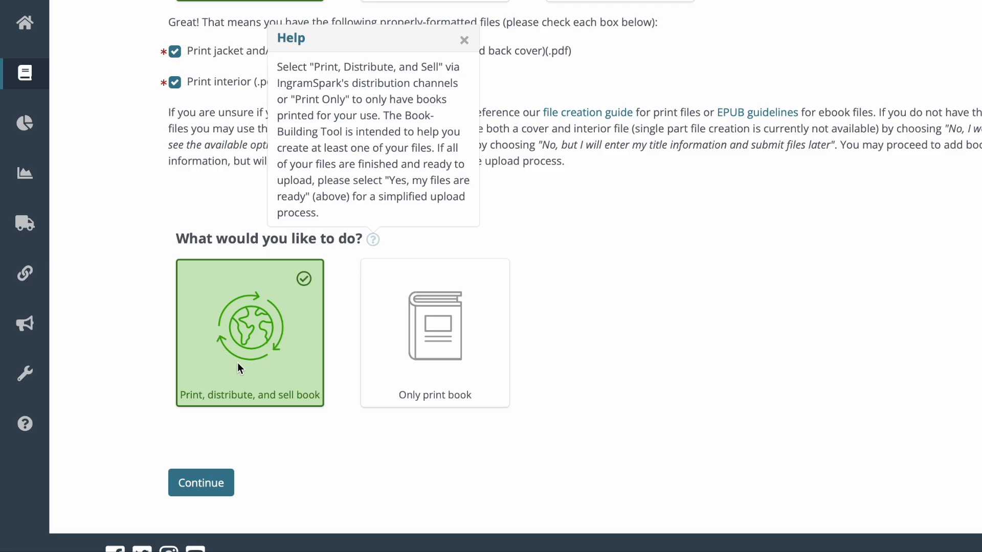
pyautogui.click(210, 484)
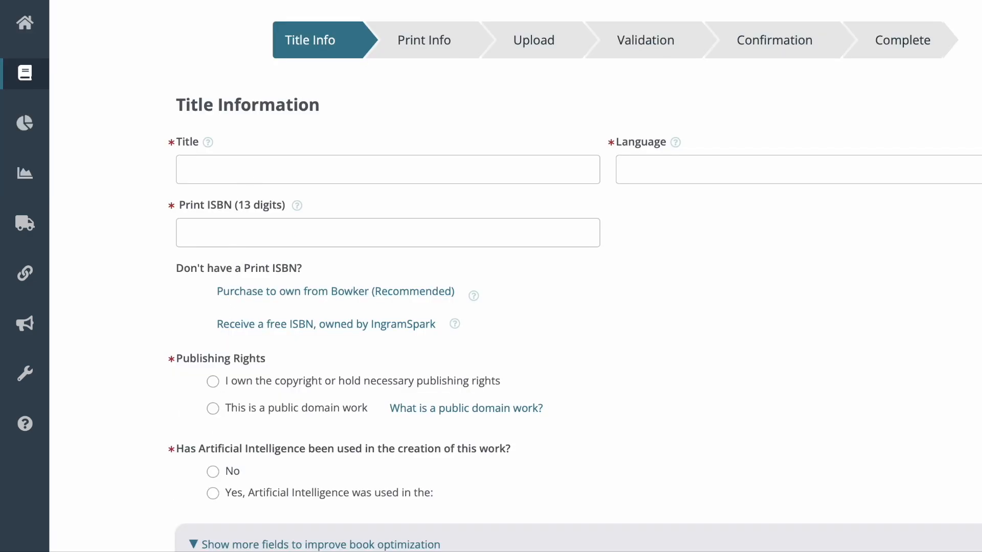
# Enter the title "Breathe, Girl" and set the language to English.
pyautogui.write('Breathe, Girl')
pyautogui.click(729, 163)
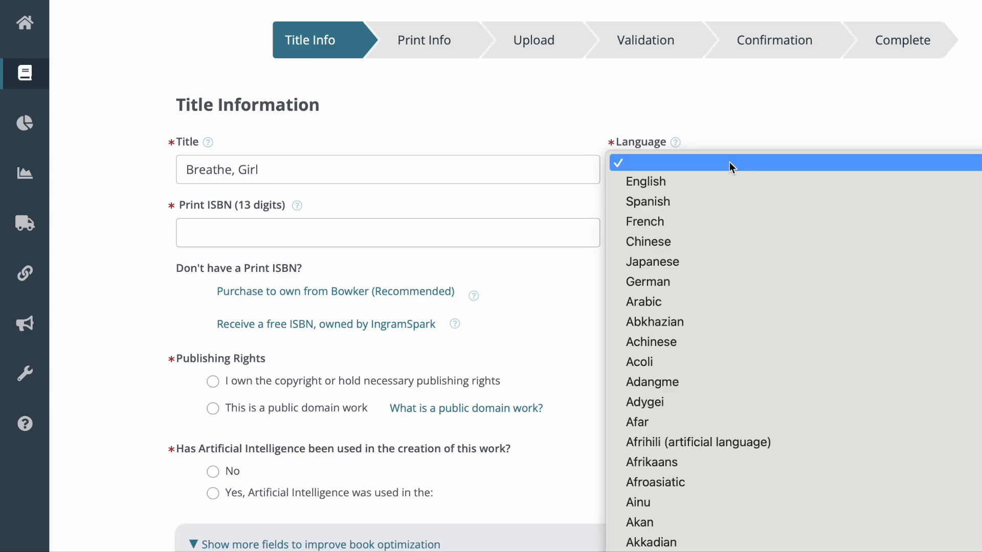
pyautogui.click(708, 183)
pyautogui.click(407, 242)
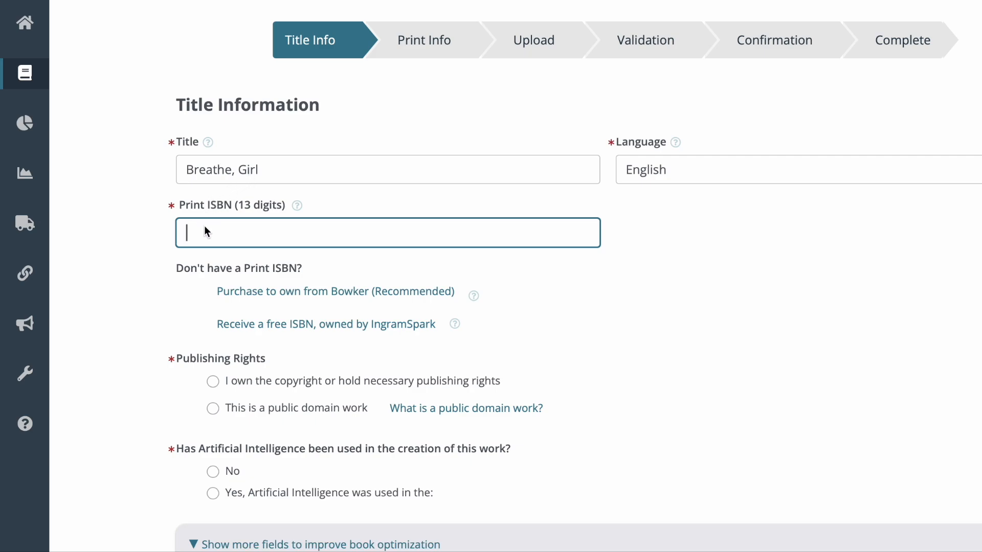
# Declare ownership of the copyright or publishing rights and confirm that the title does not include any of the listed unlicensed or misleading content.
pyautogui.scroll(-6, 343, 109)
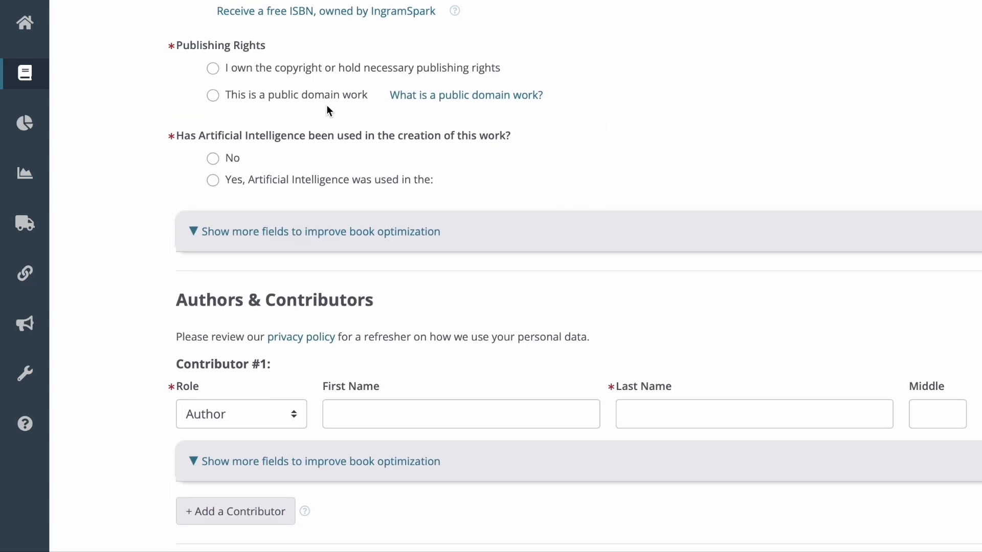
pyautogui.click(214, 68)
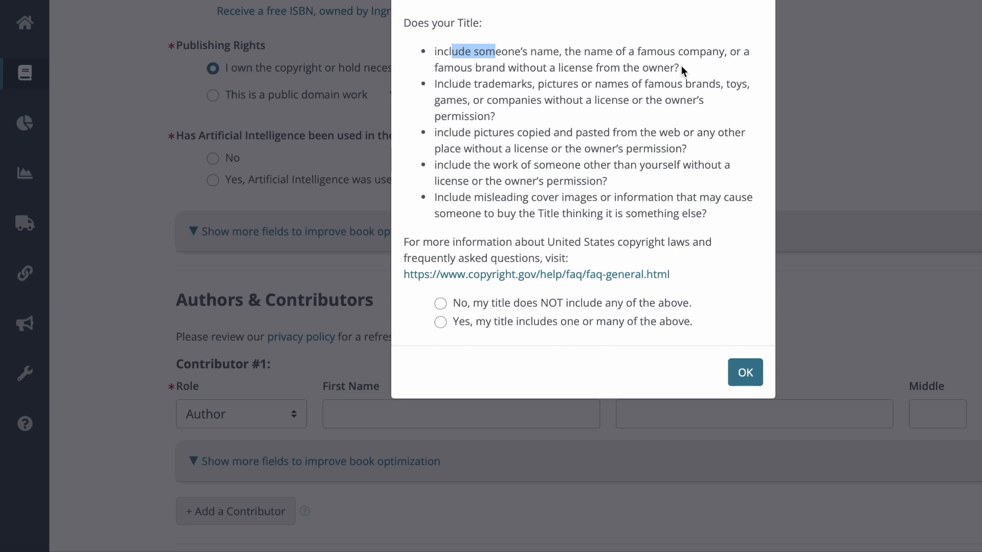
pyautogui.click(606, 76)
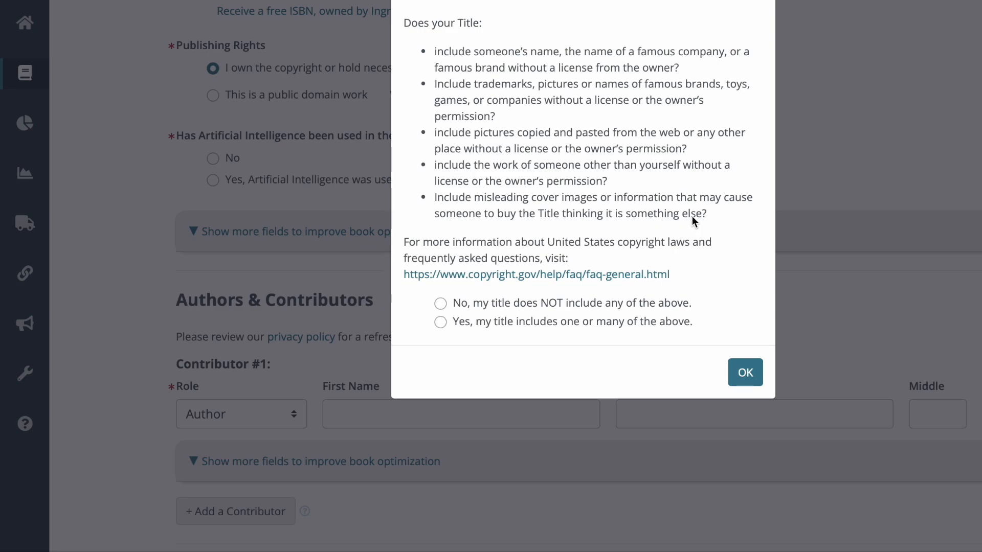
pyautogui.click(522, 303)
pyautogui.click(746, 372)
# Answer No to whether Artificial Intelligence was used in creating the work, after checking the options offered under Yes.
pyautogui.scroll(-2, 711, 314)
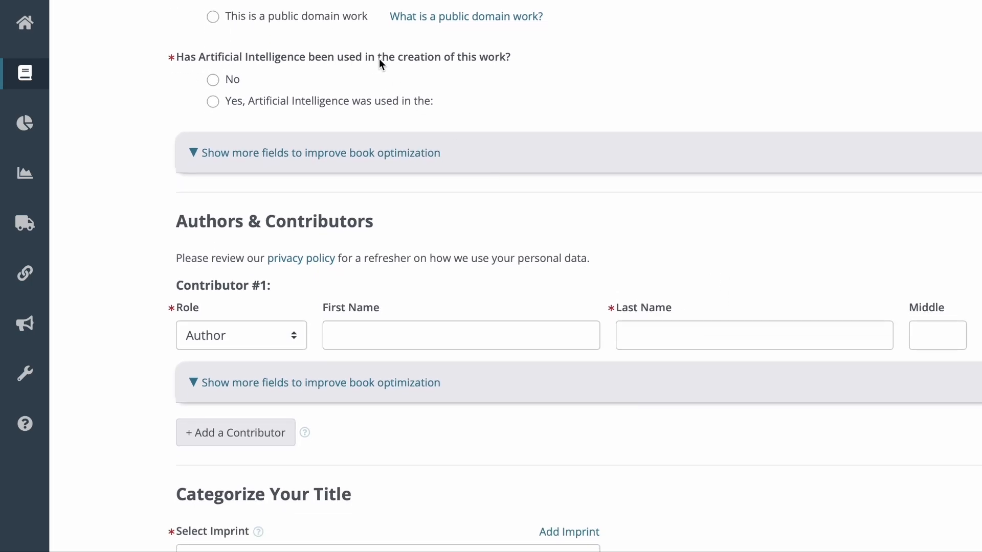
pyautogui.click(213, 80)
pyautogui.scroll(-1, 225, 56)
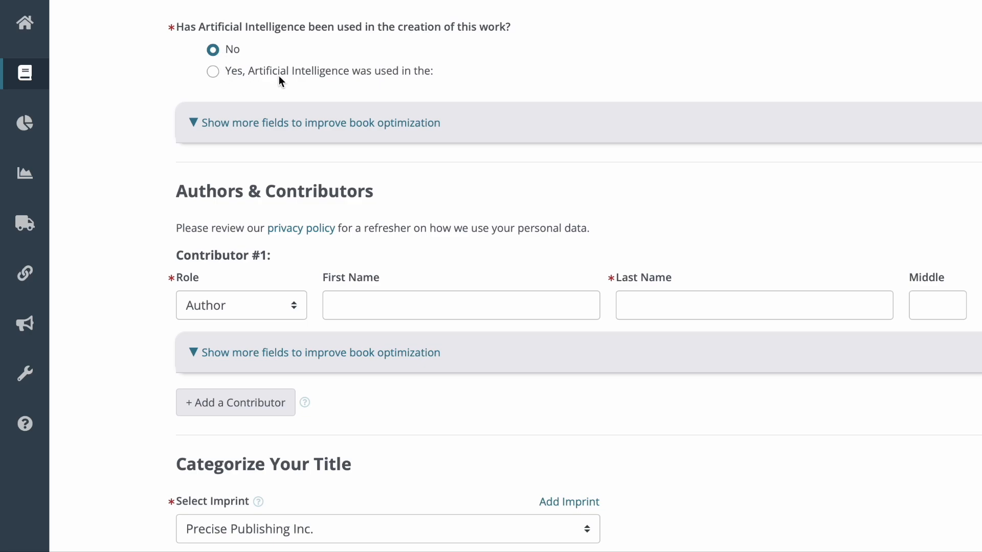
pyautogui.click(217, 72)
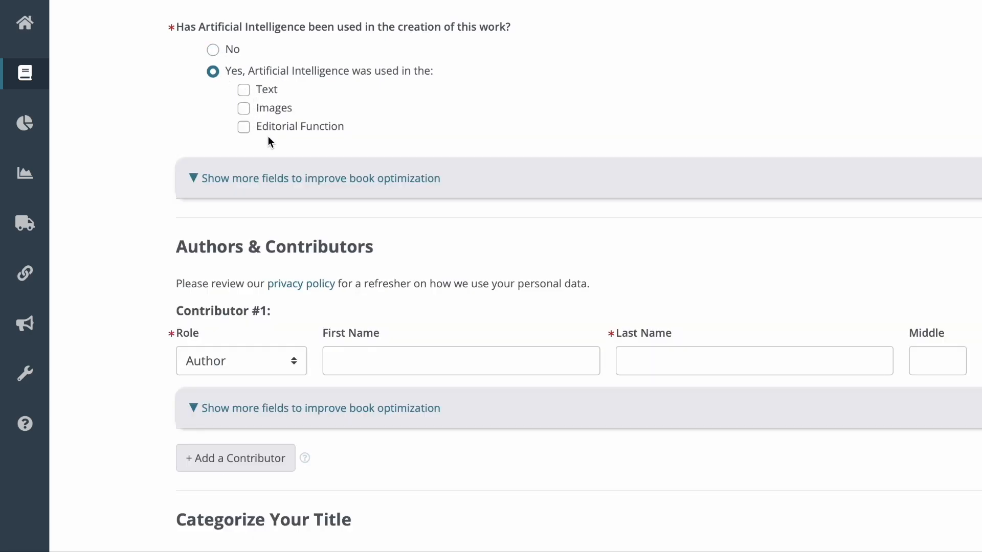
pyautogui.click(213, 51)
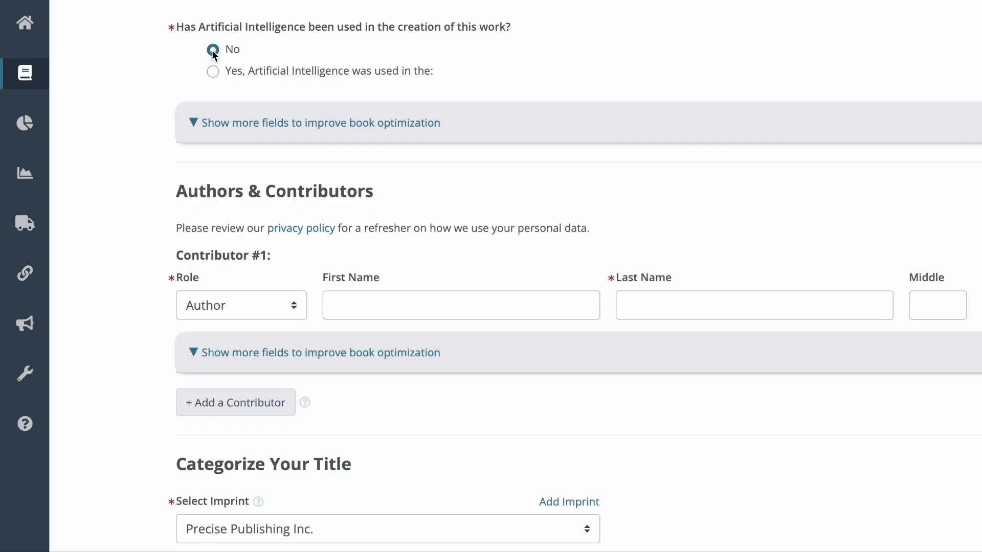
# Add the subtitle "A Self-Care Coloring Book for Black Women Featuring Cozy, Relaxing, and Empowering Sisterhood Moments" in the additional title fields.
pyautogui.scroll(-1, 207, 57)
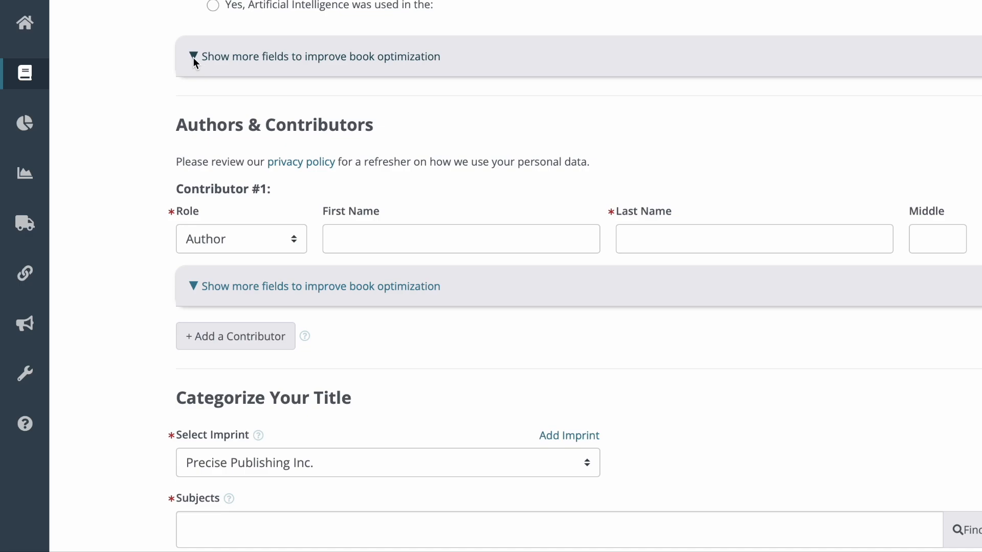
pyautogui.click(194, 57)
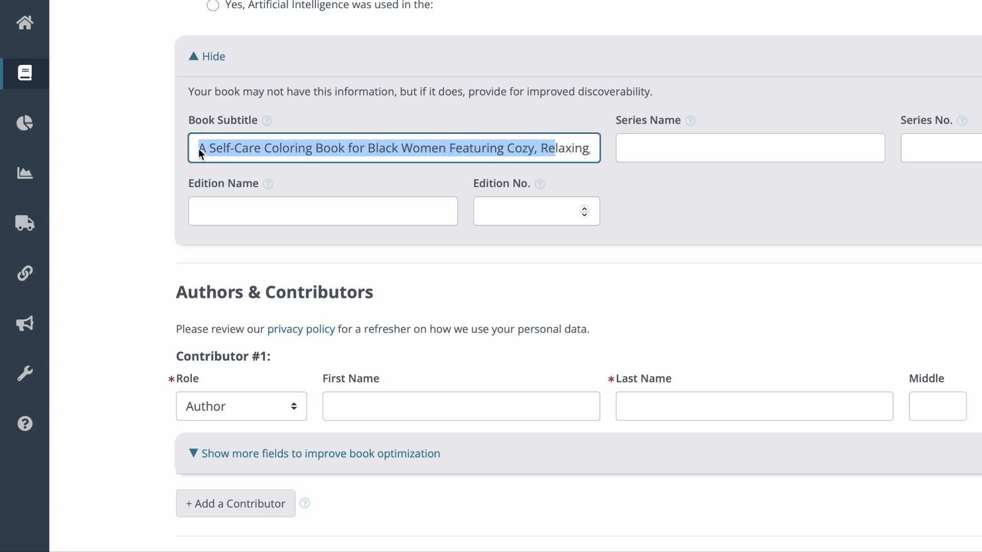
pyautogui.click(201, 153)
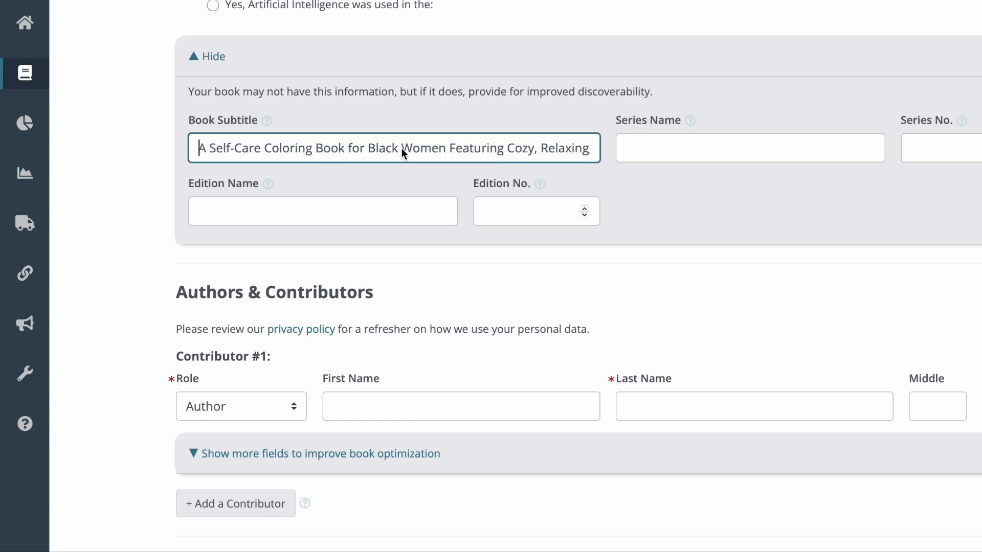
pyautogui.moveTo(465, 149); pyautogui.dragTo(622, 147)
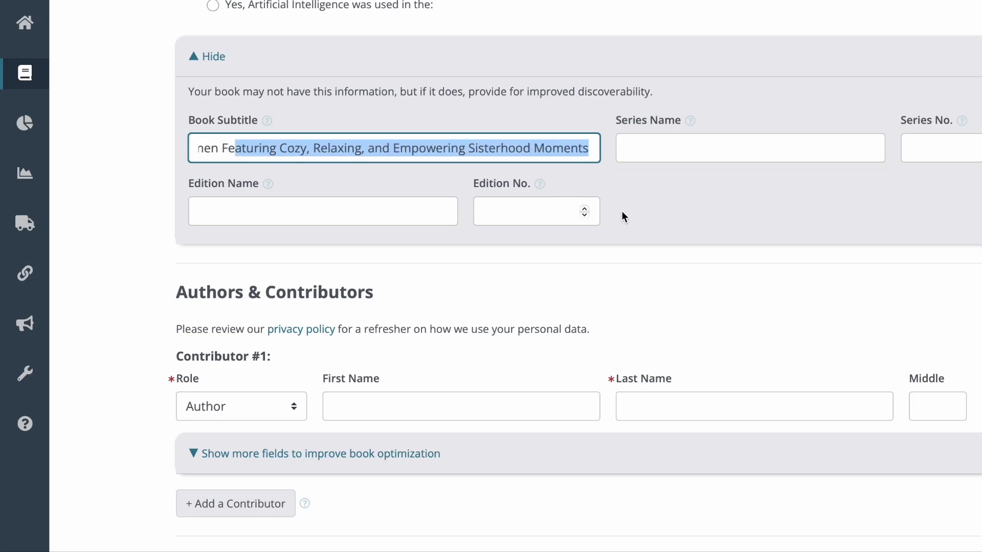
# Enter the author's first and last name for Contributor #1.
pyautogui.scroll(-2, 622, 211)
pyautogui.scroll(-3, 293, 94)
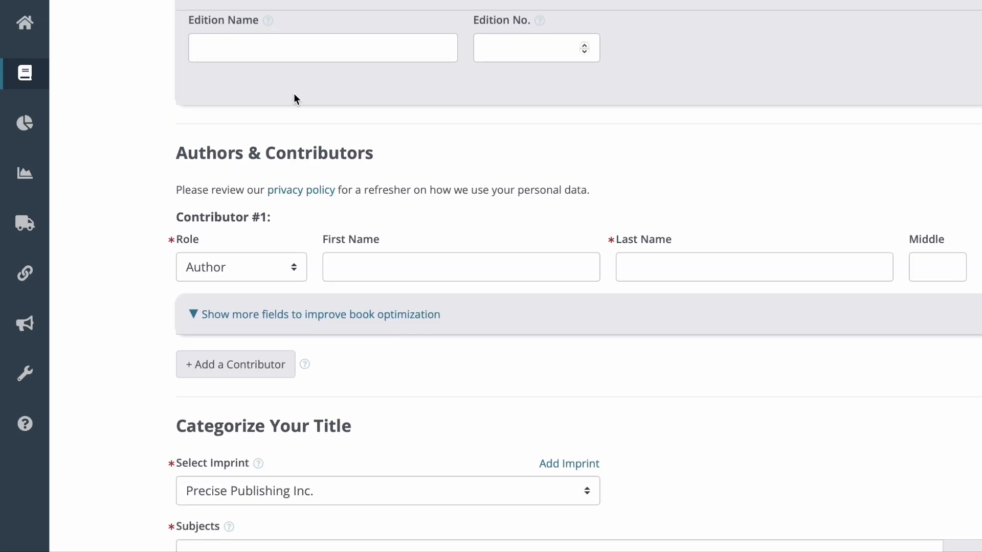
pyautogui.scroll(-2, 351, 153)
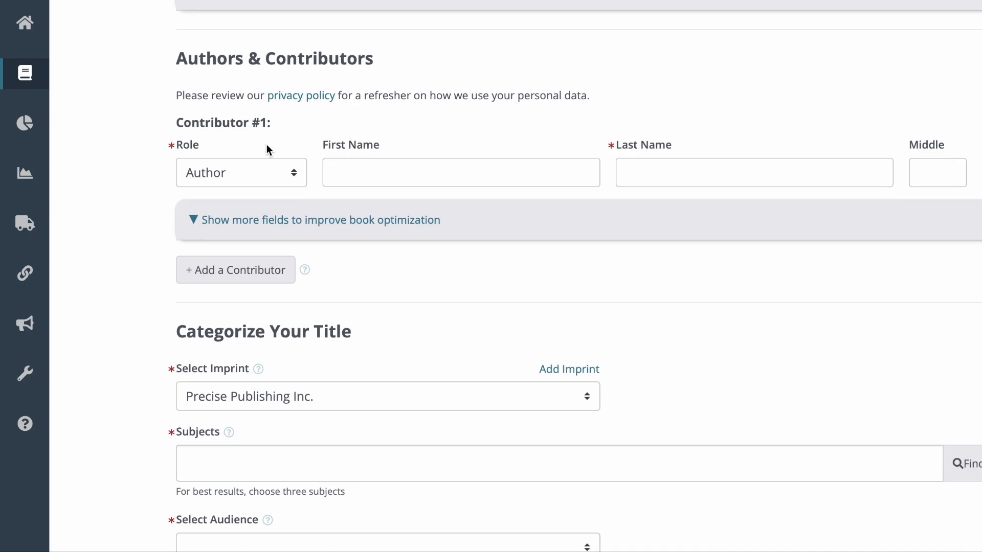
pyautogui.click(467, 167)
pyautogui.write('Latoya')
pyautogui.click(667, 174)
pyautogui.write('Nicole')
# Search the subjects for "coloring book" and add GAMES & ACTIVITIES / Coloring Books to the title.
pyautogui.scroll(-6, 274, 161)
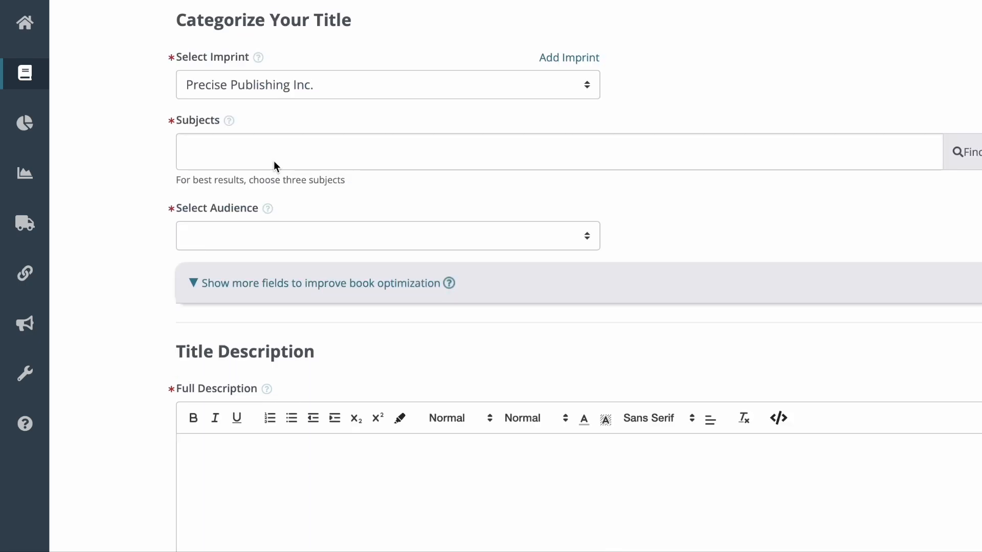
pyautogui.scroll(-1, 274, 161)
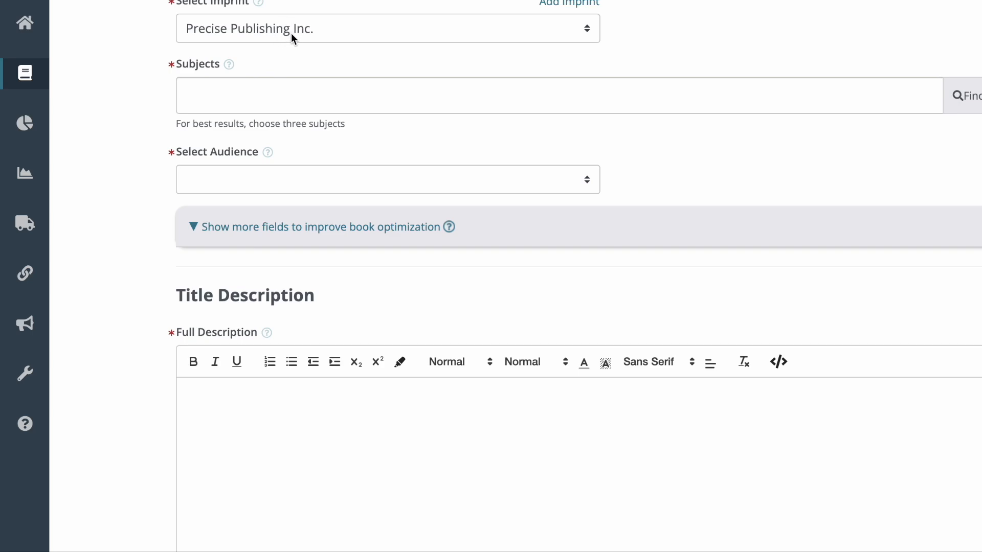
pyautogui.scroll(-1, 291, 37)
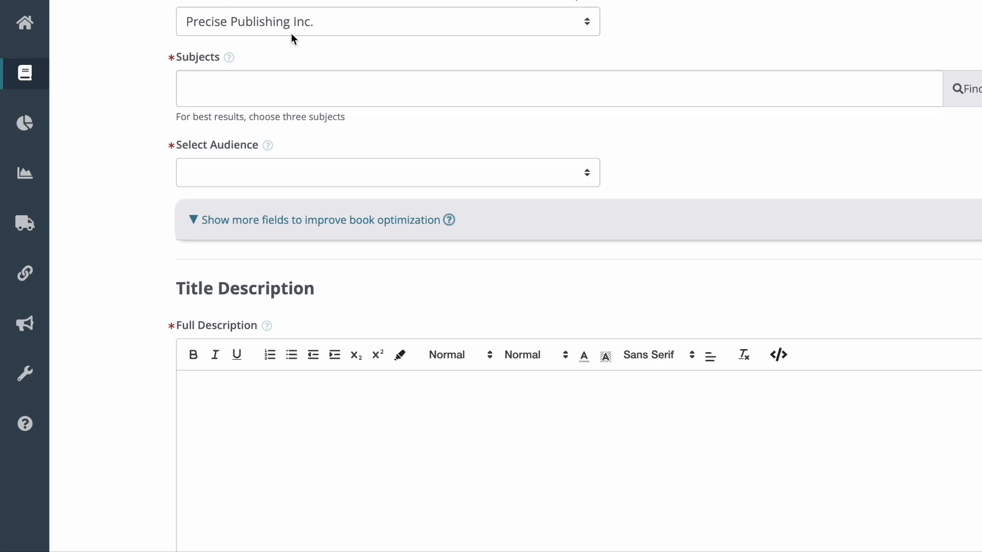
pyautogui.scroll(-1, 291, 37)
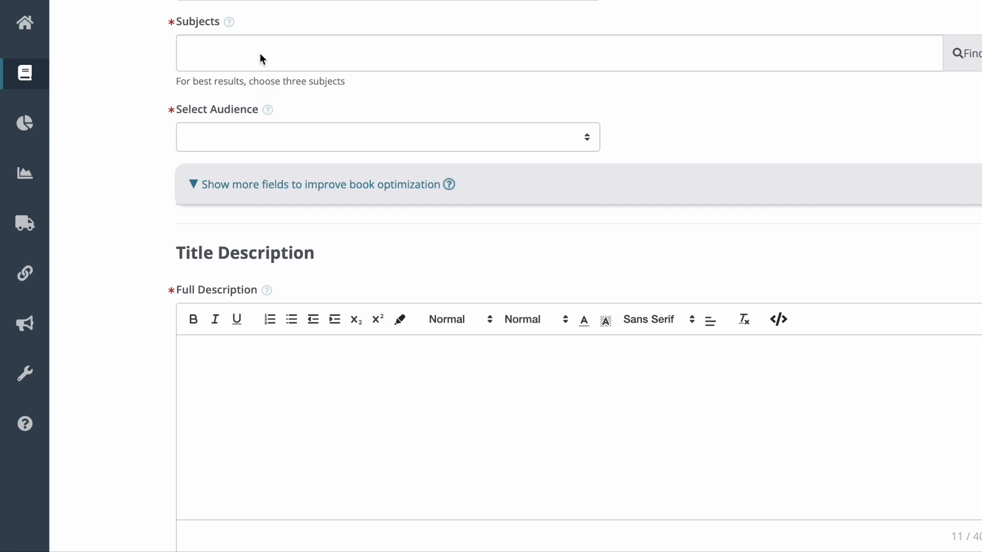
pyautogui.click(966, 55)
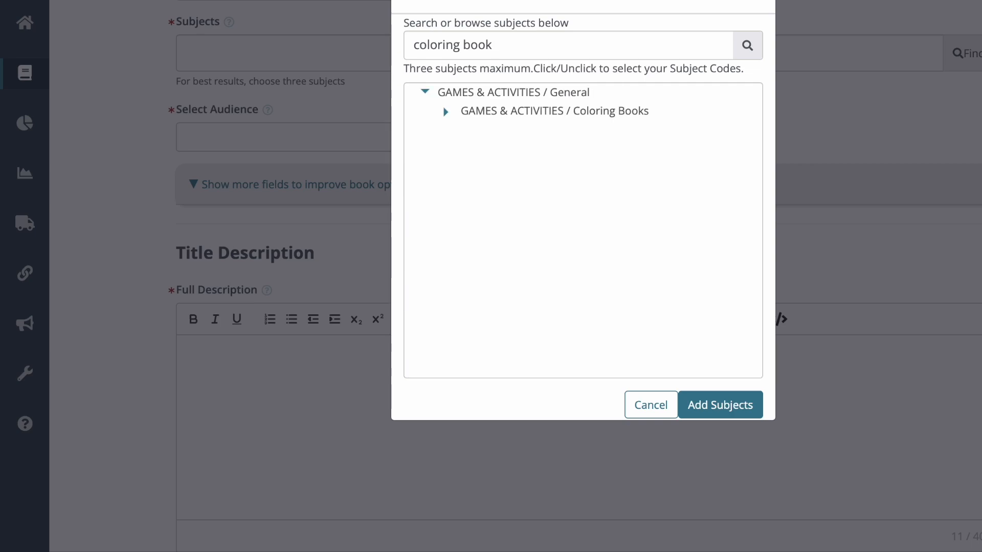
pyautogui.click(560, 113)
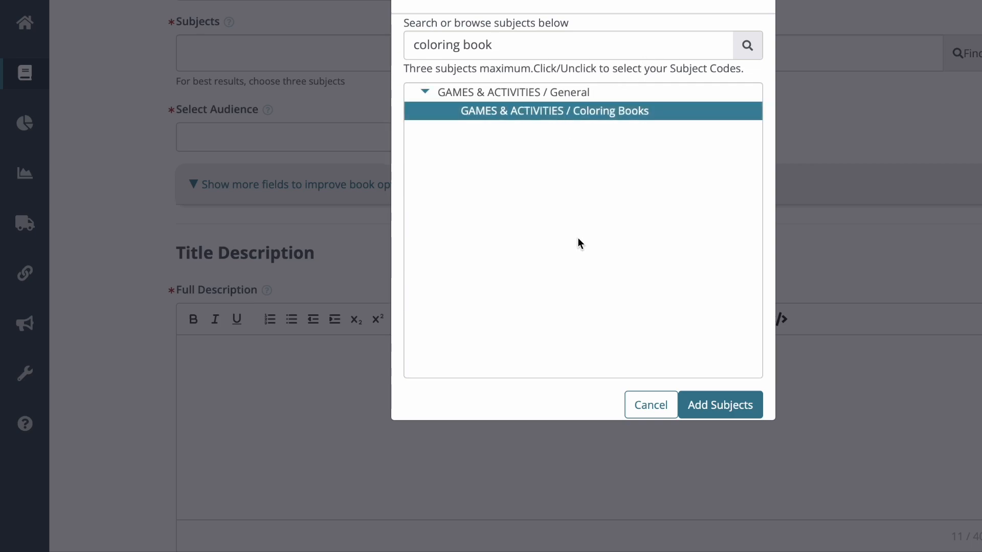
pyautogui.click(740, 409)
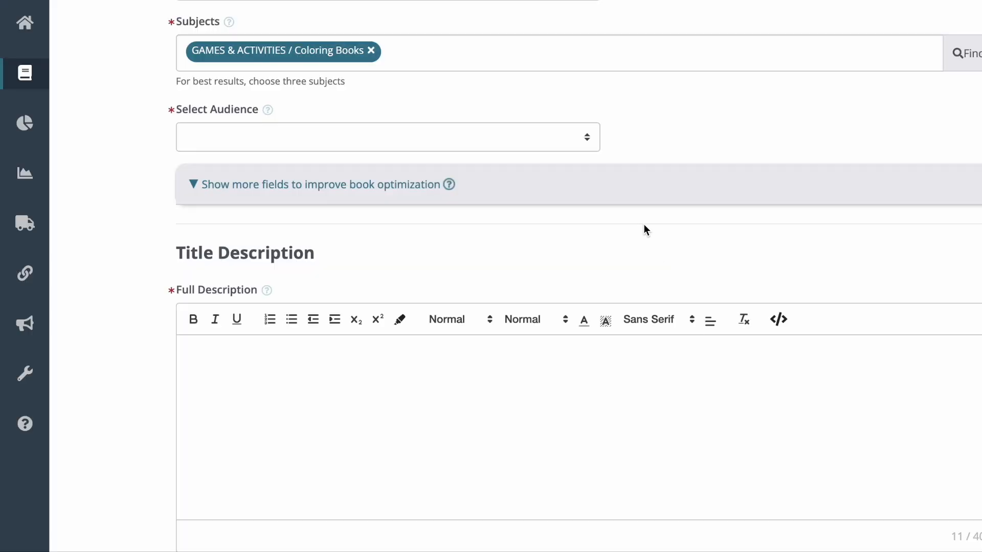
# Set the title's audience to Professional/Scholar (Adult).
pyautogui.scroll(-1, 333, 84)
pyautogui.click(308, 105)
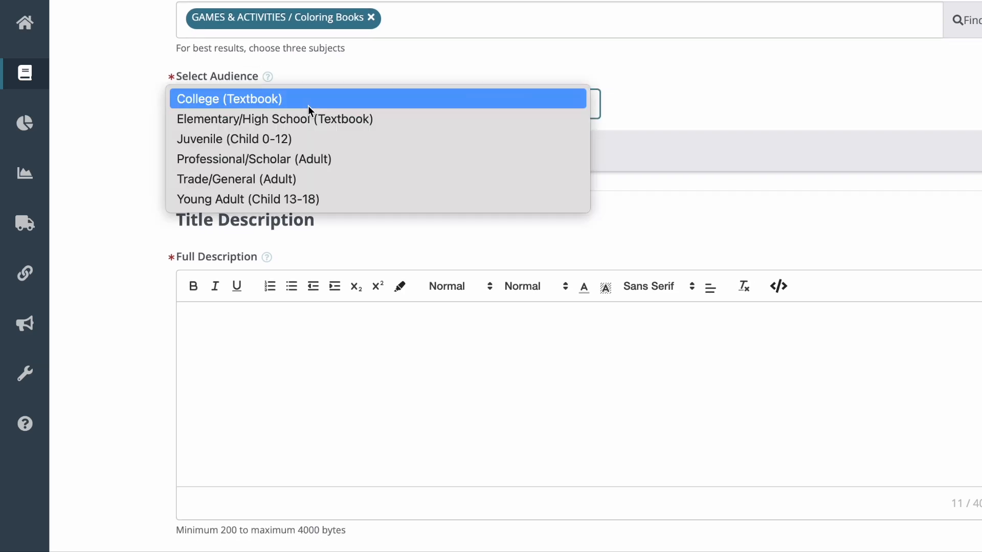
pyautogui.click(285, 158)
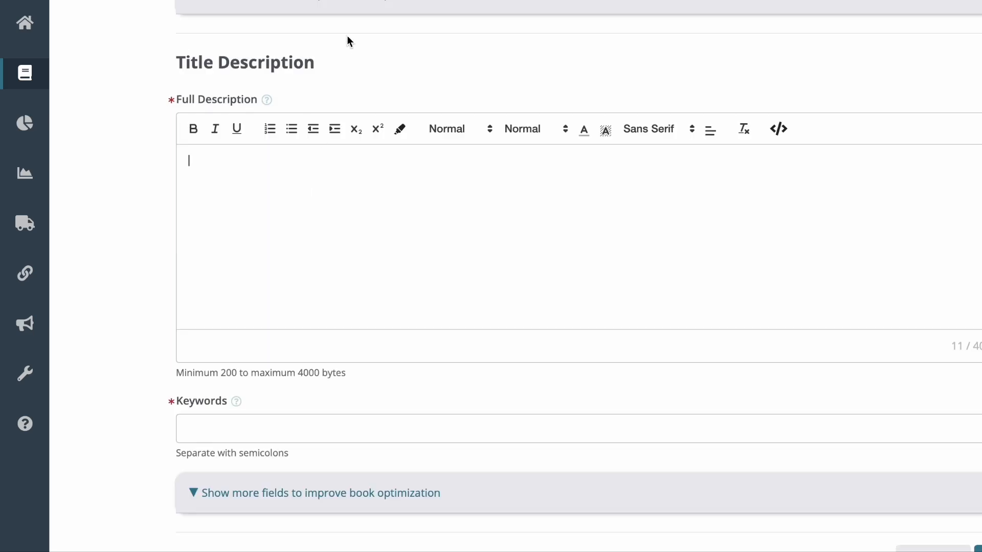
# Fill in the full description with the "Breathe, Girl" self-care coloring book text, including the "This Book Features" list.
pyautogui.write('"Breathe, Girl" is a self-care coloring book designed to celebrate Black women and Brown Women who need a place of calm, a space to breathe, and a moment to celebrate sisterhood, self-love, and empowerment. Filled with beautiful, cozy, fashionable and uplifting illustrations, this book invites you to unwind and enjoy a little self care coloring activities. Whether you\'re out drinking tea, laughing with your BFF, or enjoying alone time reading a book, these pages will remind you to pause, breathe, and take care of you.  This Book Features: 24 duplicate images for you and bestie to color Cute Coloring Pages for Self Care and Relaxation Single sided pages on bright white paper to prevent bleed through Large format 8.5" x 11" pages')
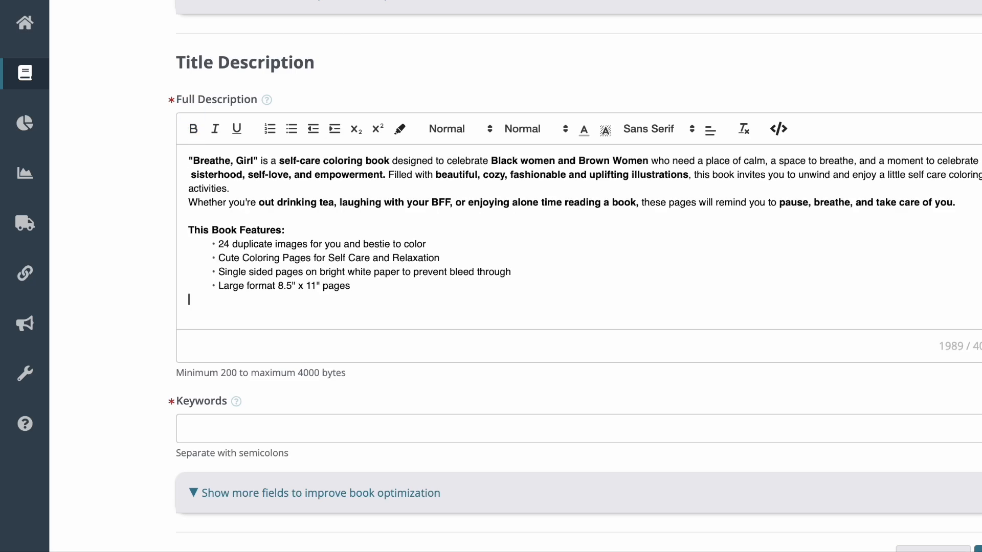
pyautogui.moveTo(189, 161); pyautogui.dragTo(210, 161)
pyautogui.click(435, 289)
# Check the guidance for keywords and enter "african american coloring book;" as a keyword for the title.
pyautogui.scroll(-2, 389, 317)
pyautogui.click(344, 360)
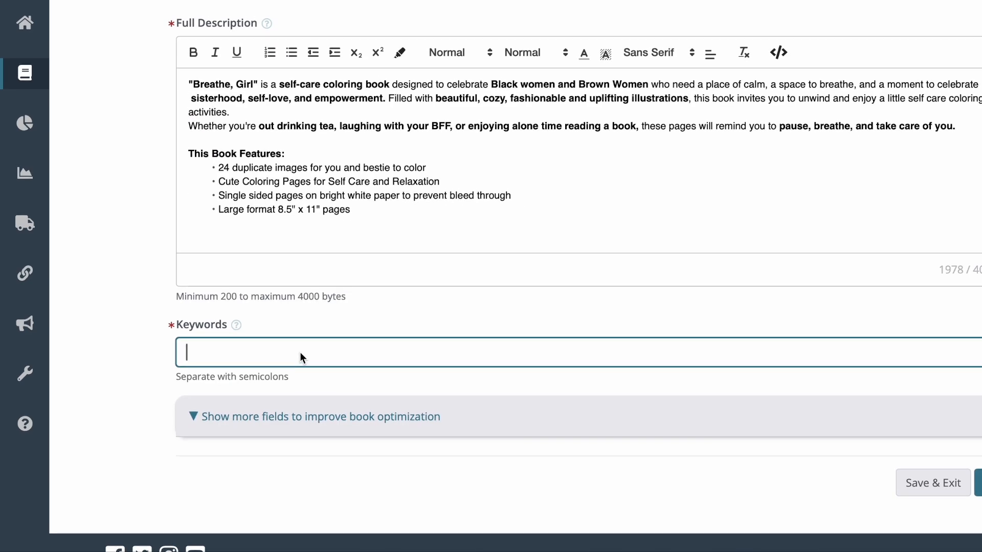
pyautogui.click(236, 325)
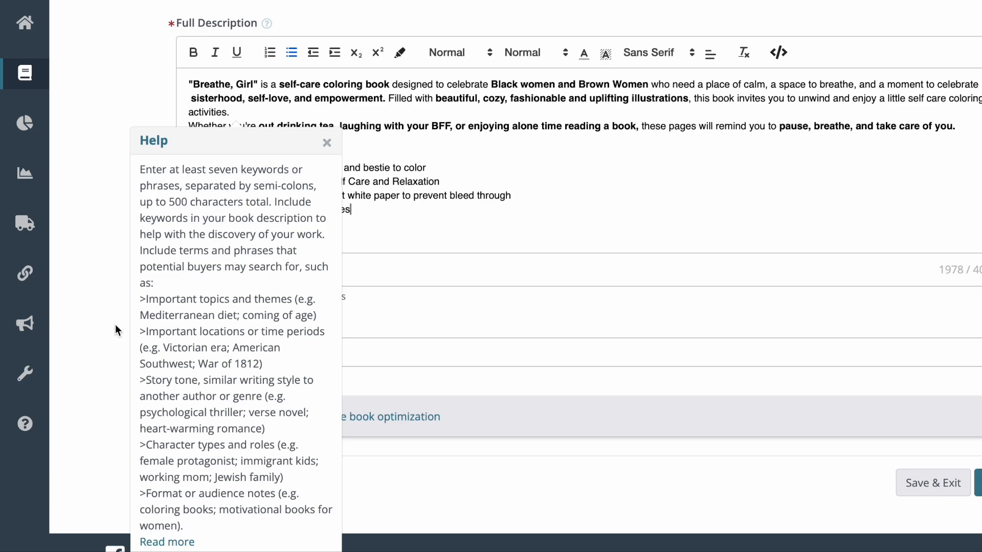
pyautogui.click(523, 357)
pyautogui.moveTo(177, 376); pyautogui.dragTo(286, 378)
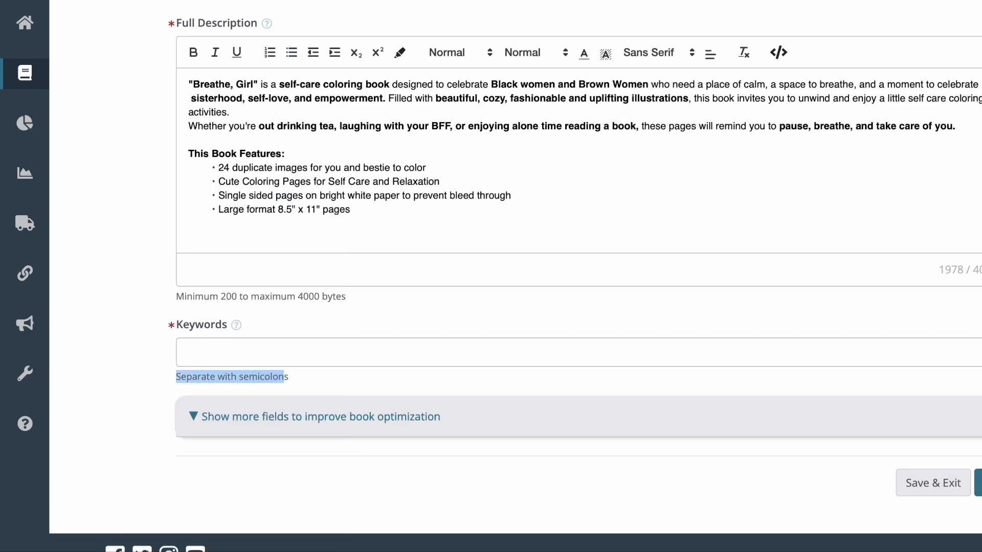
pyautogui.click(284, 353)
pyautogui.write('african american coloring book')
pyautogui.write(';')
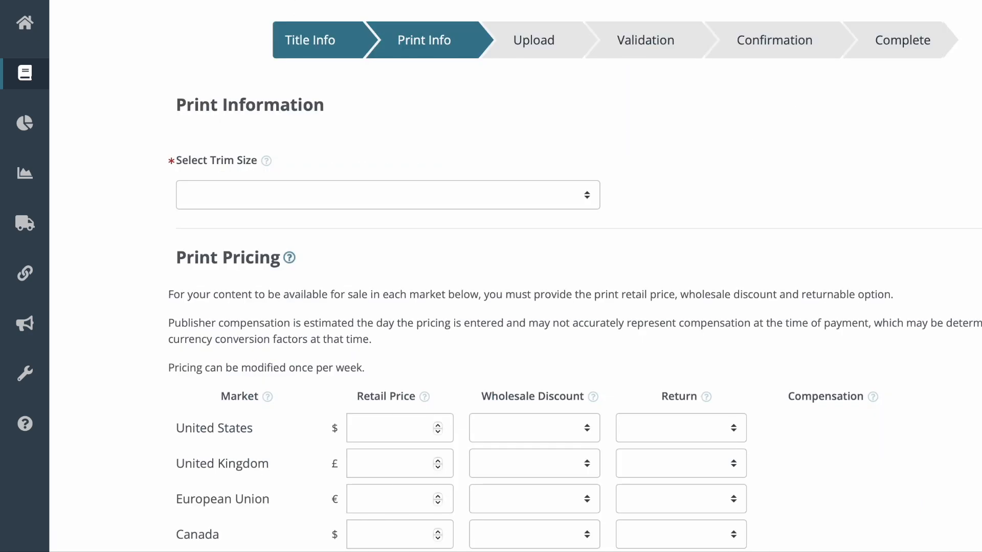
# Set the book's trim size to 8.500" x 11.000" (280mm x 216mm) in the print information.
pyautogui.scroll(-3, 575, 276)
pyautogui.scroll(3, 575, 276)
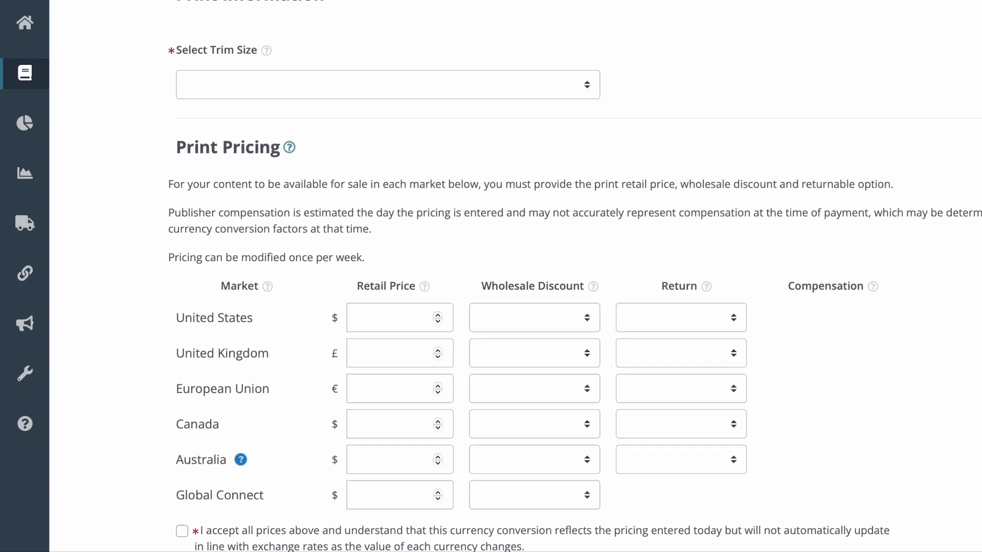
pyautogui.scroll(-2, 575, 277)
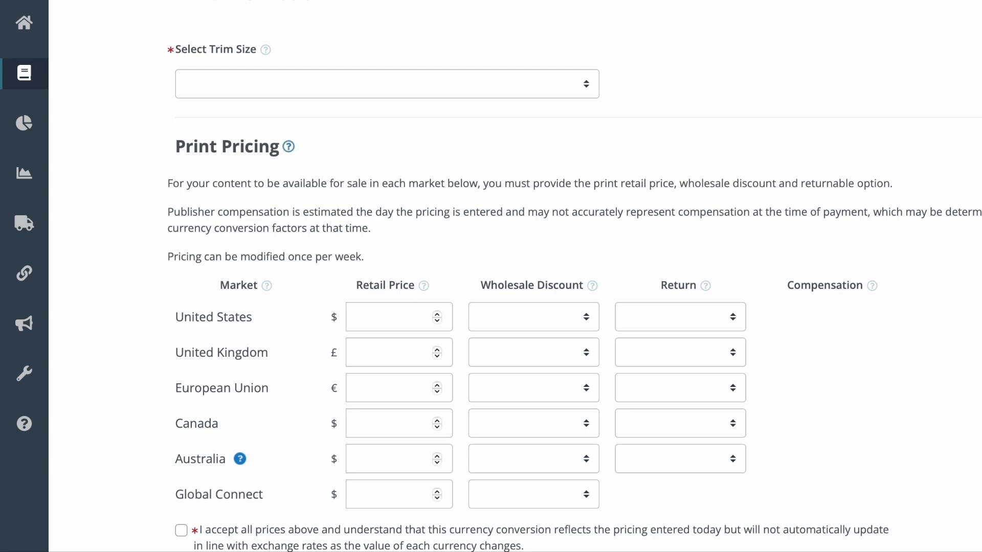
pyautogui.scroll(-1, 574, 276)
pyautogui.click(558, 49)
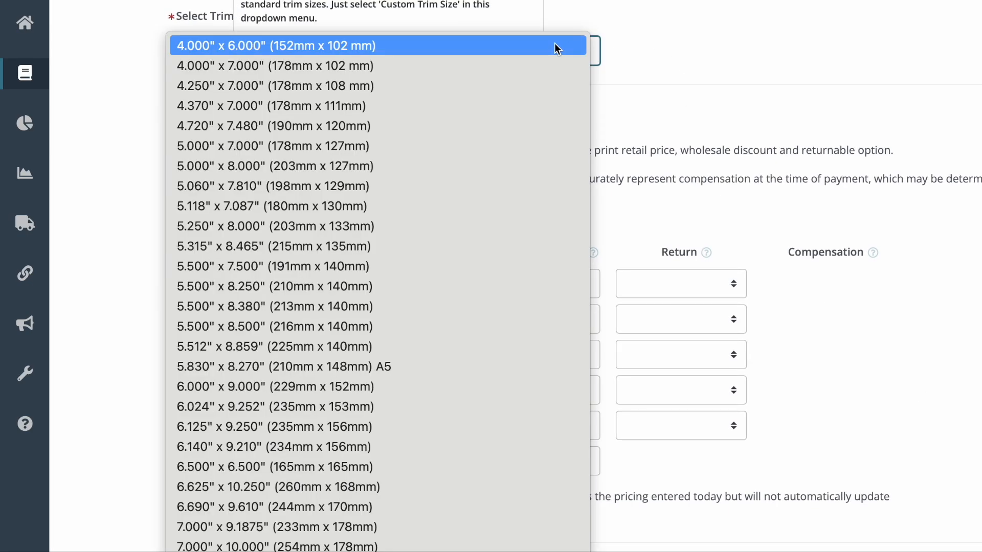
pyautogui.scroll(-5, 463, 275)
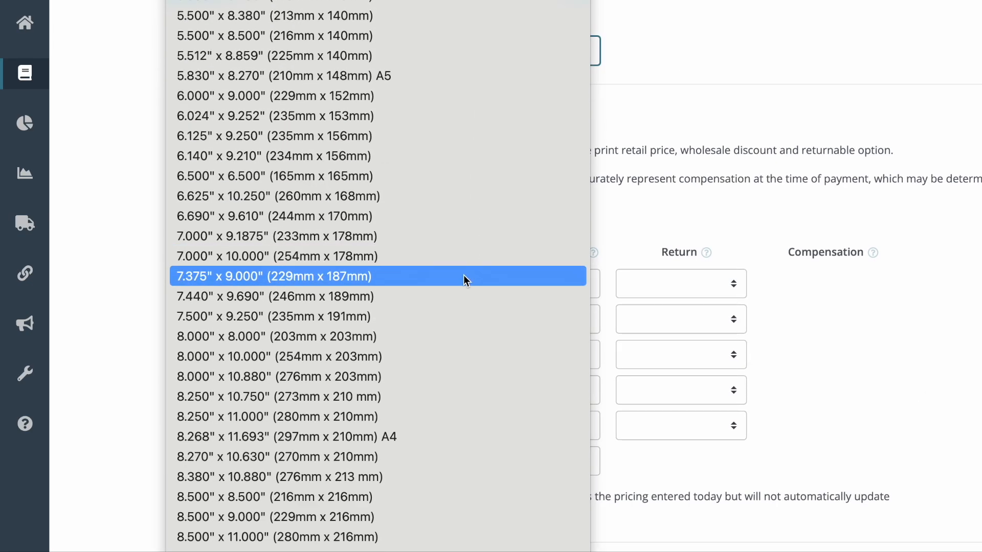
pyautogui.click(348, 539)
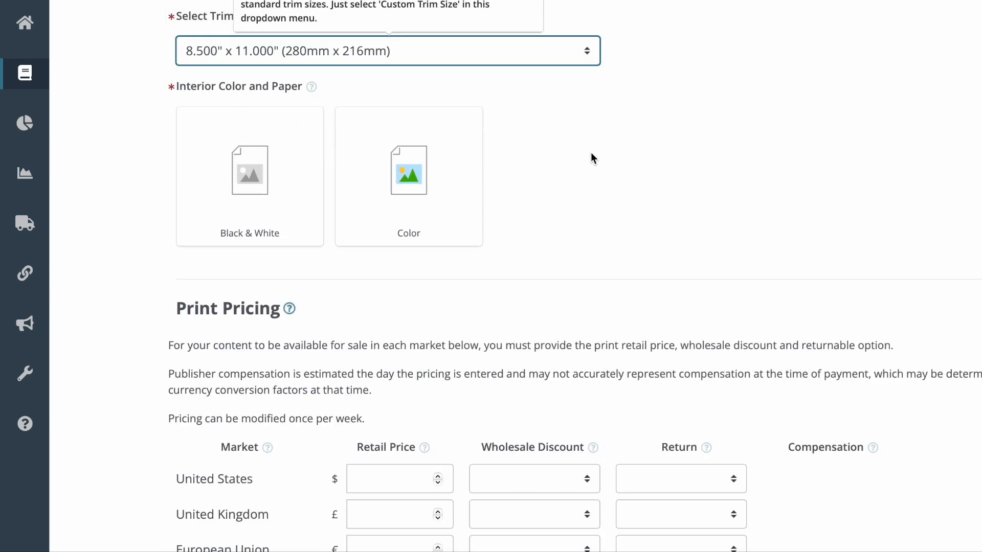
pyautogui.click(591, 154)
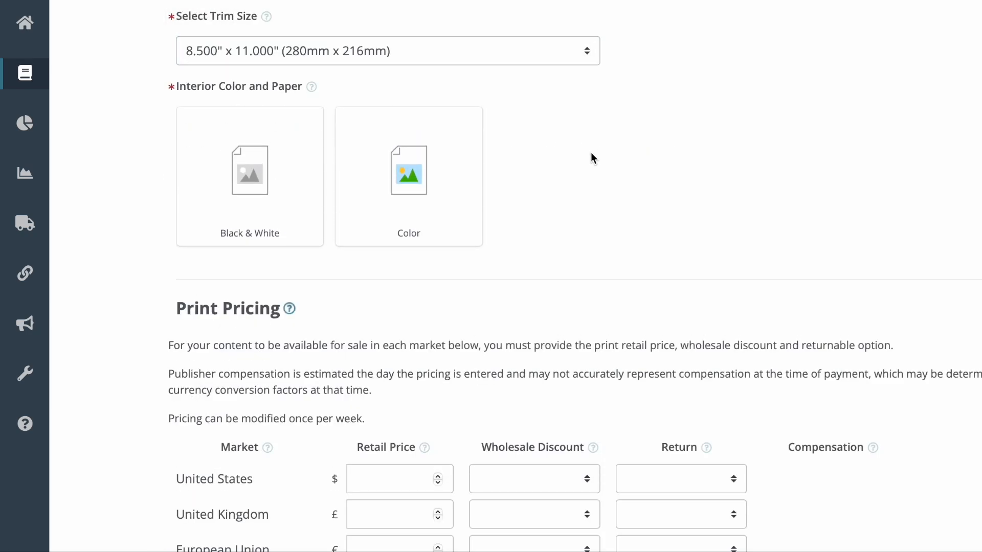
# Choose a Black & White interior on White 50 paper with Paperback Perfect Bound binding and a Gloss cover finish.
pyautogui.click(262, 170)
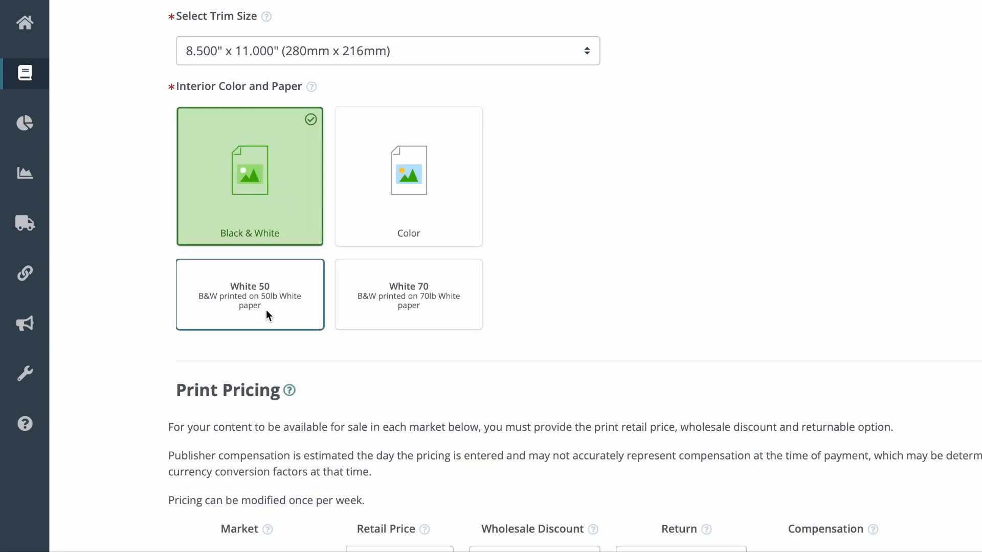
pyautogui.click(266, 308)
pyautogui.click(273, 307)
pyautogui.click(265, 297)
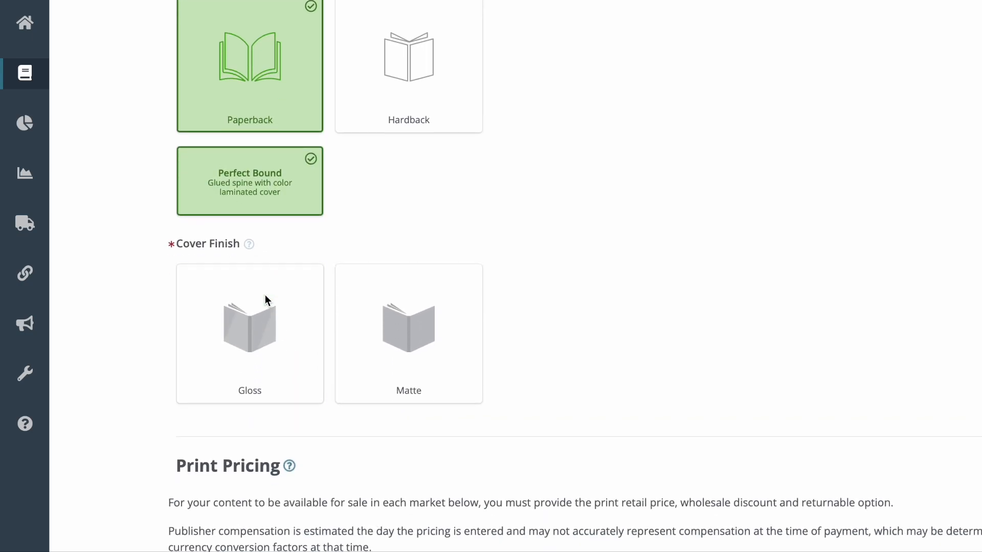
pyautogui.click(261, 329)
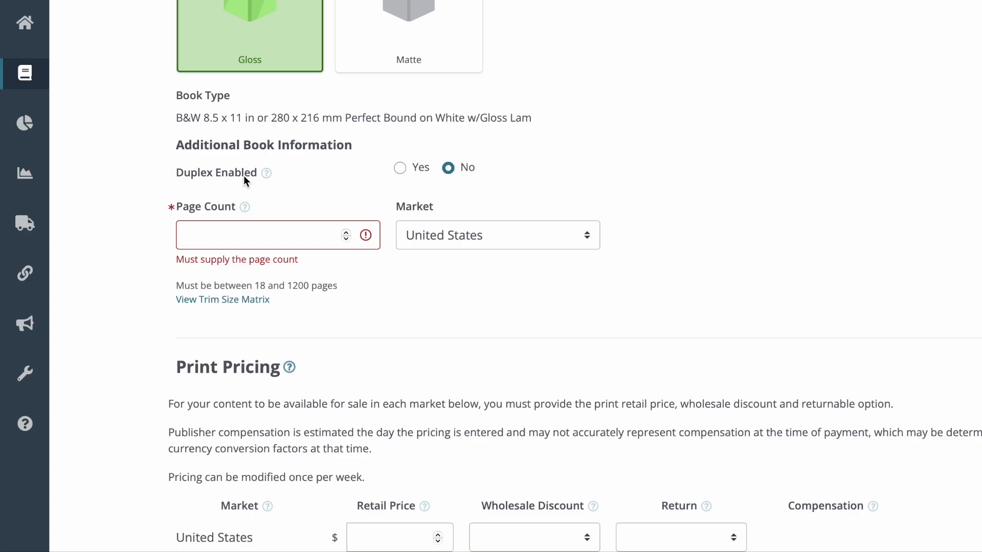
# Set the page count to 100 in the additional book information.
pyautogui.click(247, 246)
pyautogui.write('100')
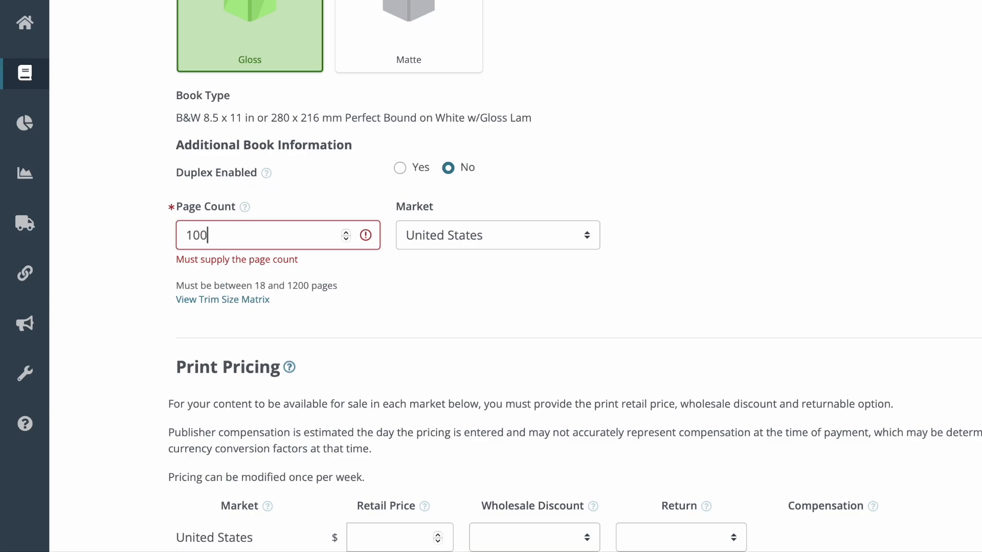
pyautogui.click(518, 308)
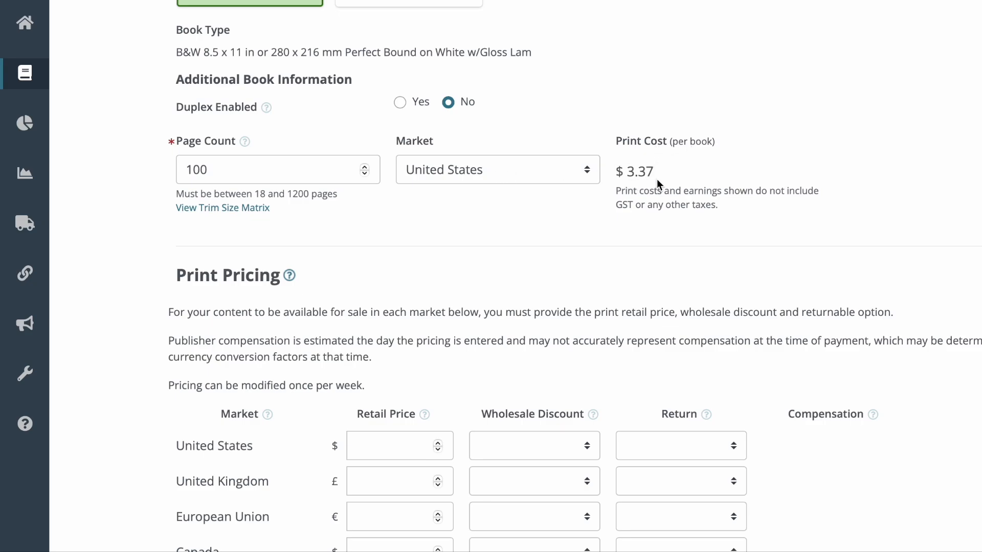
# Set the United States retail price to $10.99 and convert it into retail prices for the other markets.
pyautogui.scroll(-5, 657, 179)
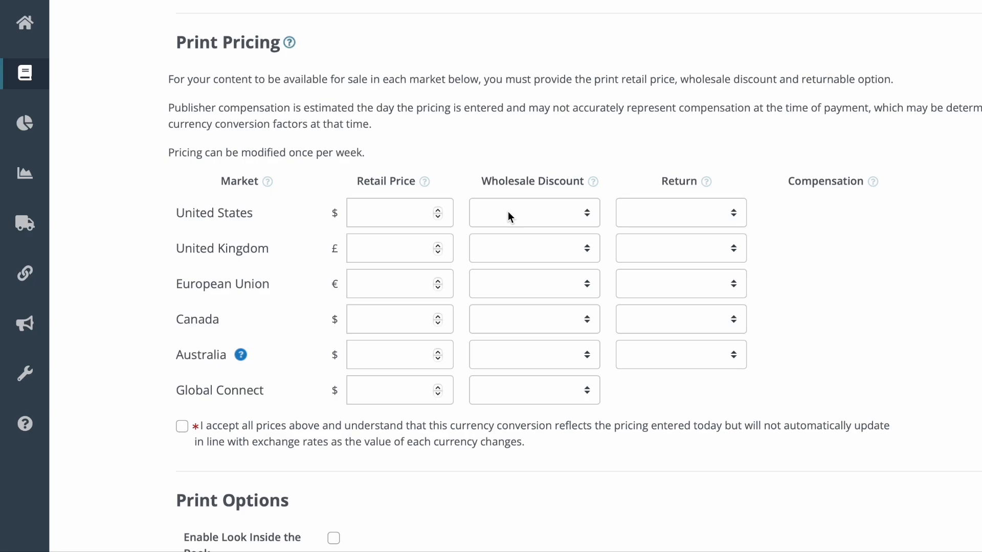
pyautogui.click(391, 213)
pyautogui.write('10.99')
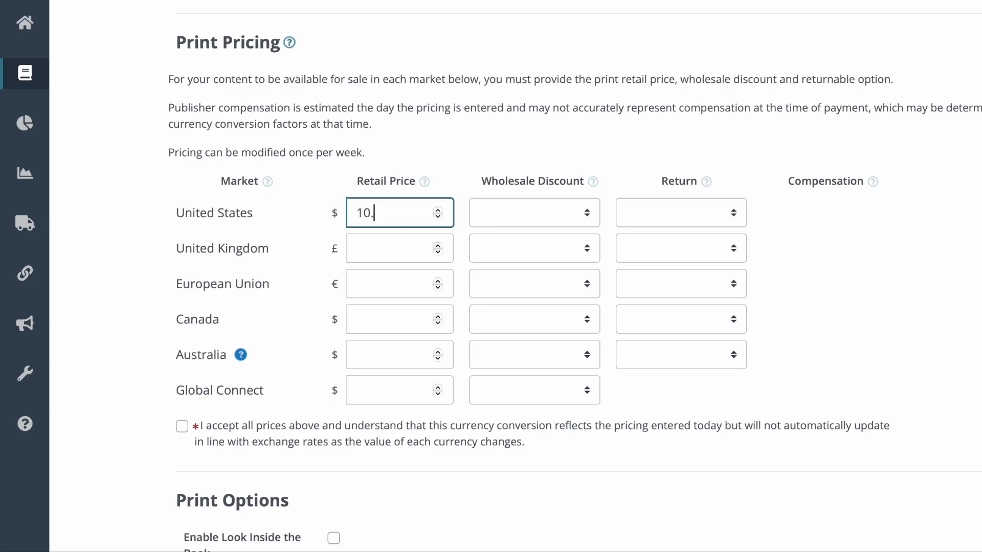
pyautogui.click(972, 266)
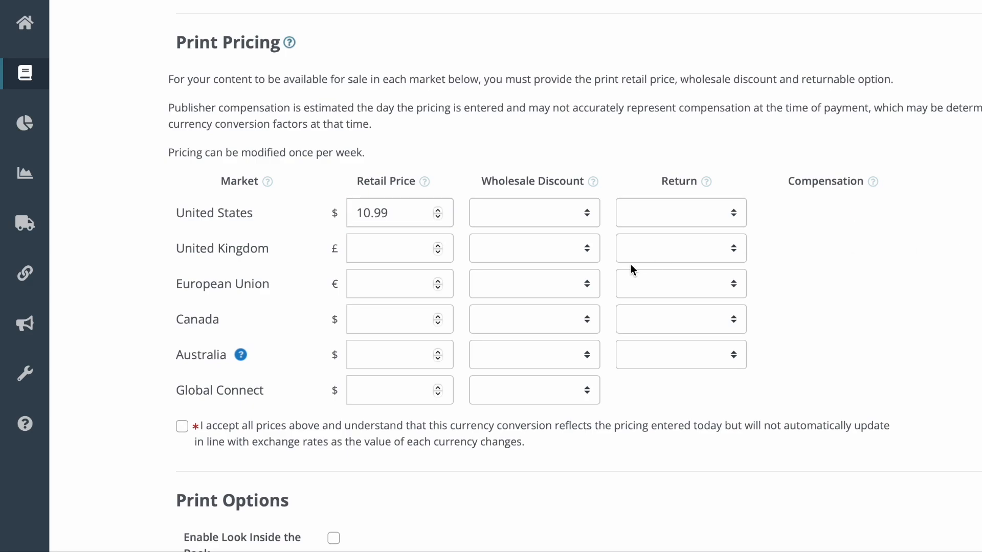
pyautogui.click(562, 215)
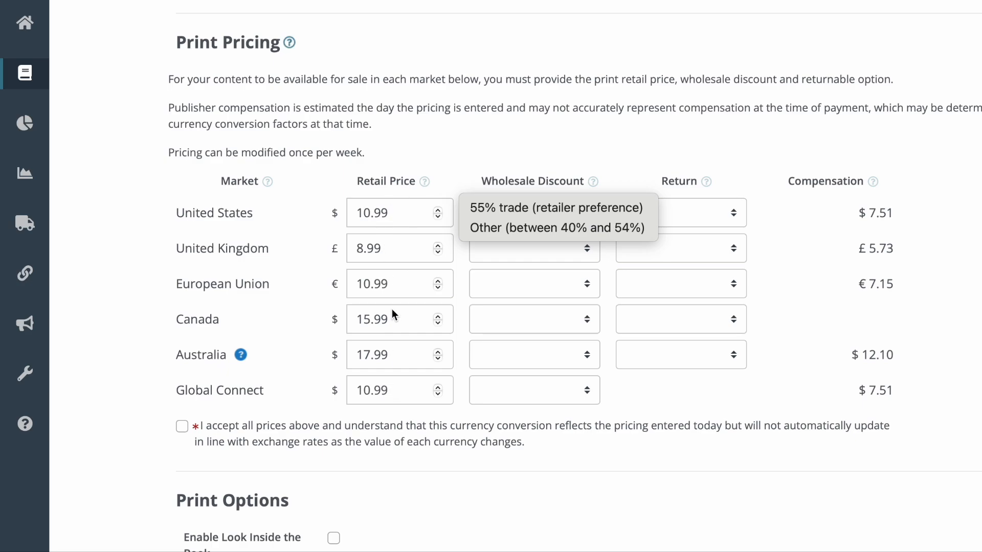
pyautogui.press('Escape')
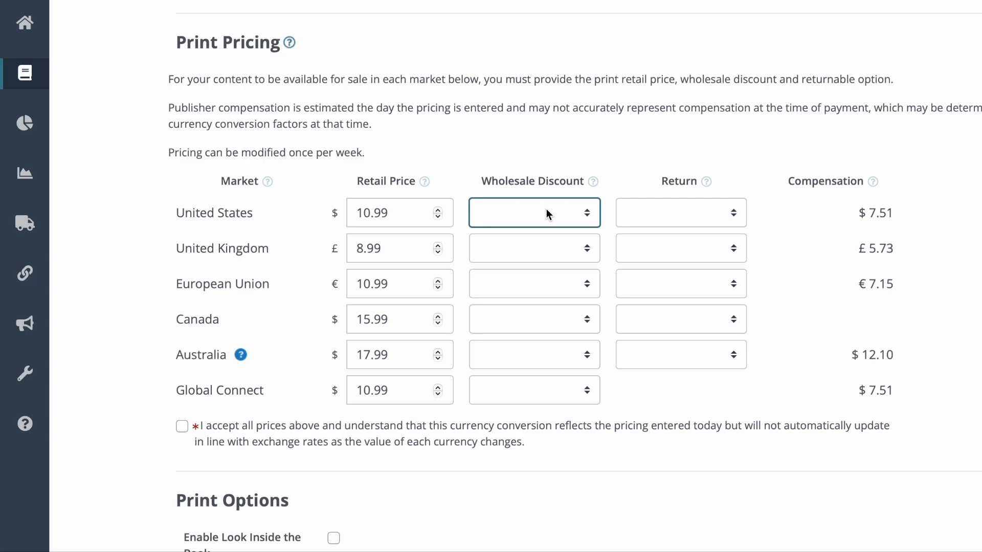
# Give the United States market a $10.95 retail price, an Other wholesale discount of 53%, and the No return option.
pyautogui.click(514, 219)
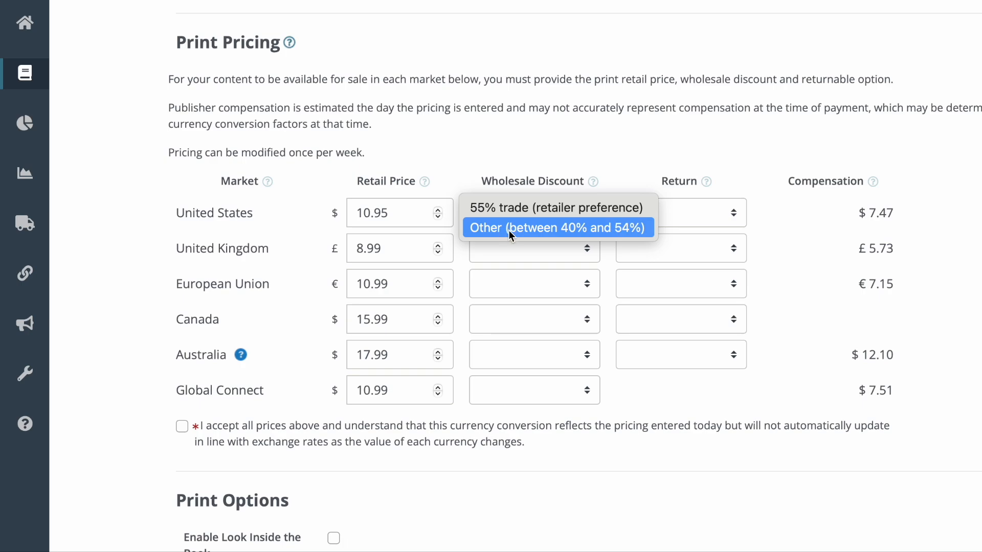
pyautogui.click(508, 230)
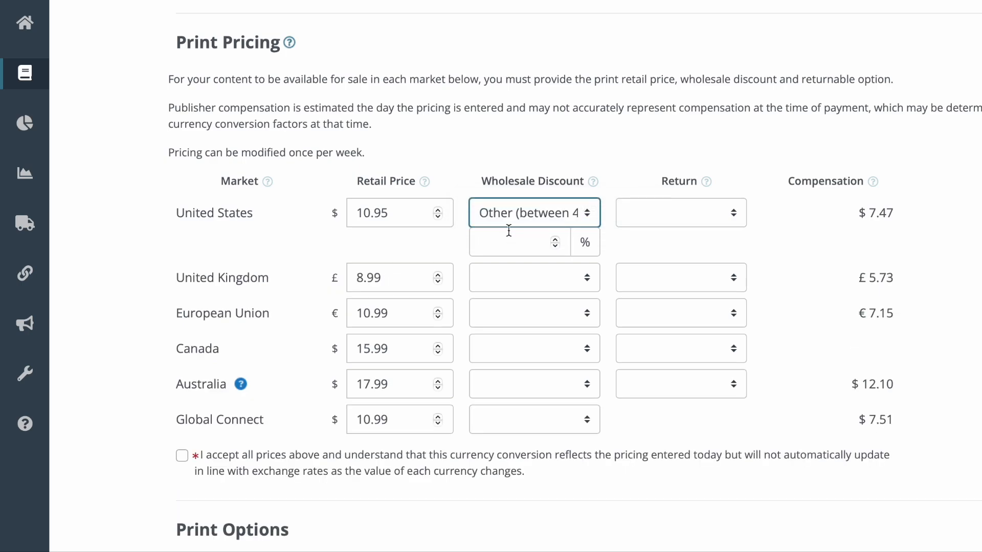
pyautogui.click(513, 241)
pyautogui.write('53')
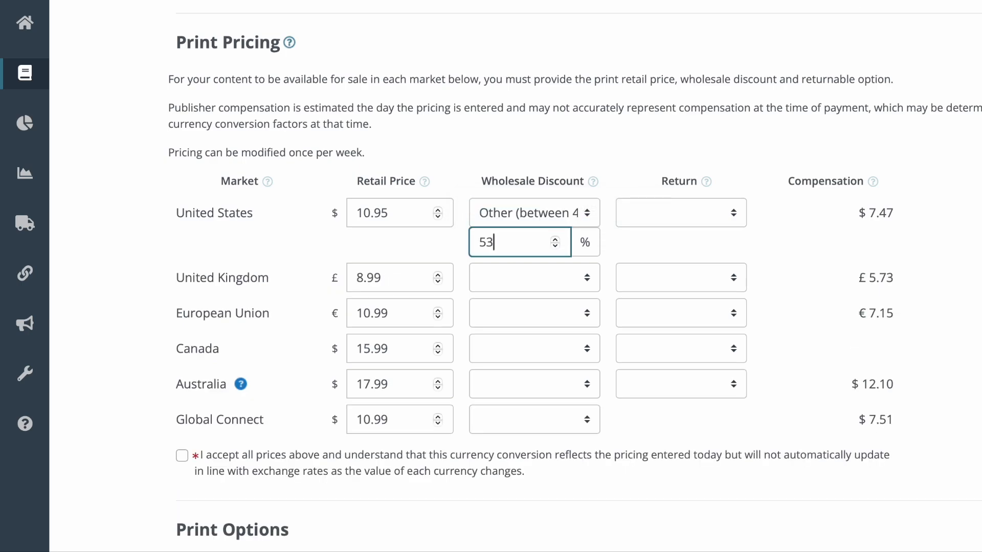
pyautogui.click(686, 220)
pyautogui.click(678, 225)
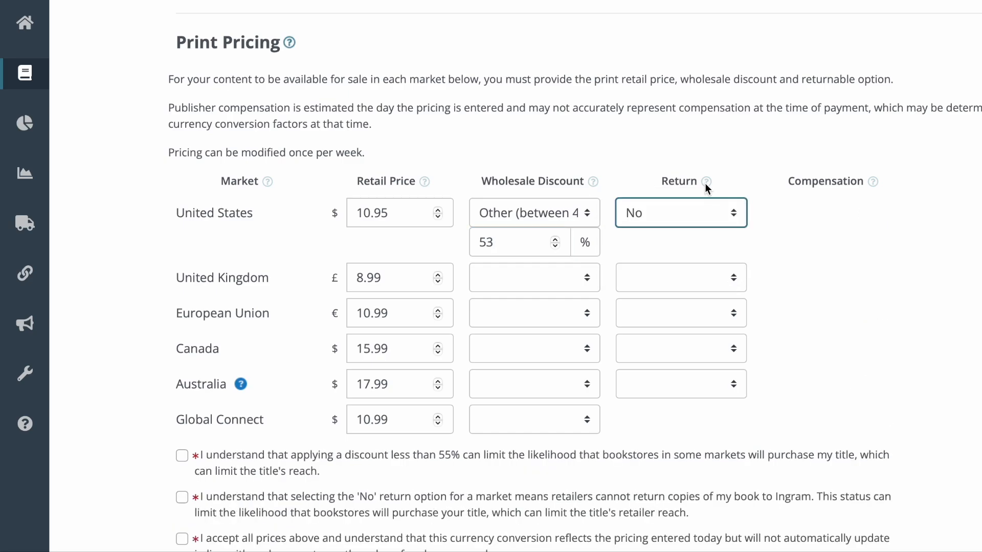
# Read the help on the title-level return options in the print pricing, including Yes - Deliver and Yes - Destroy, and close it.
pyautogui.click(707, 181)
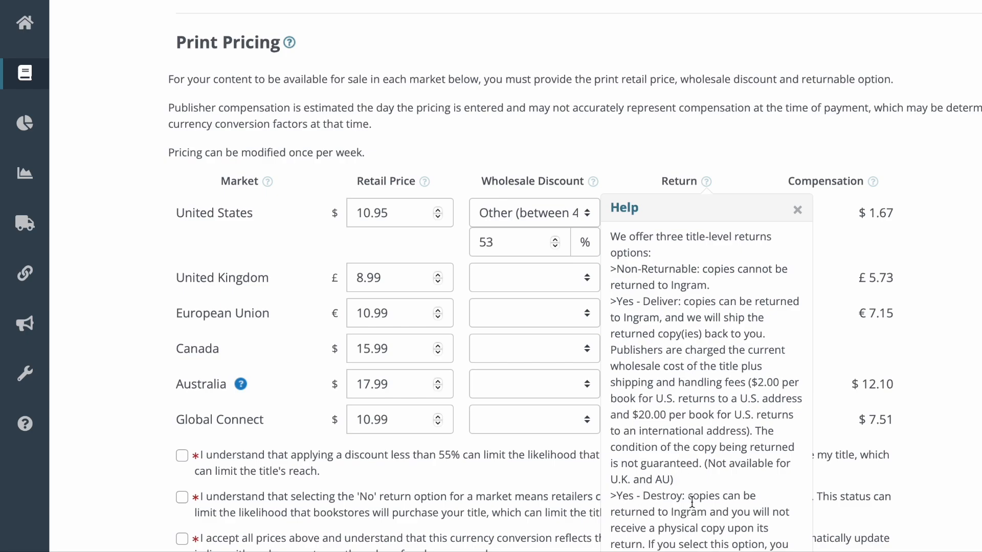
pyautogui.scroll(-3, 735, 503)
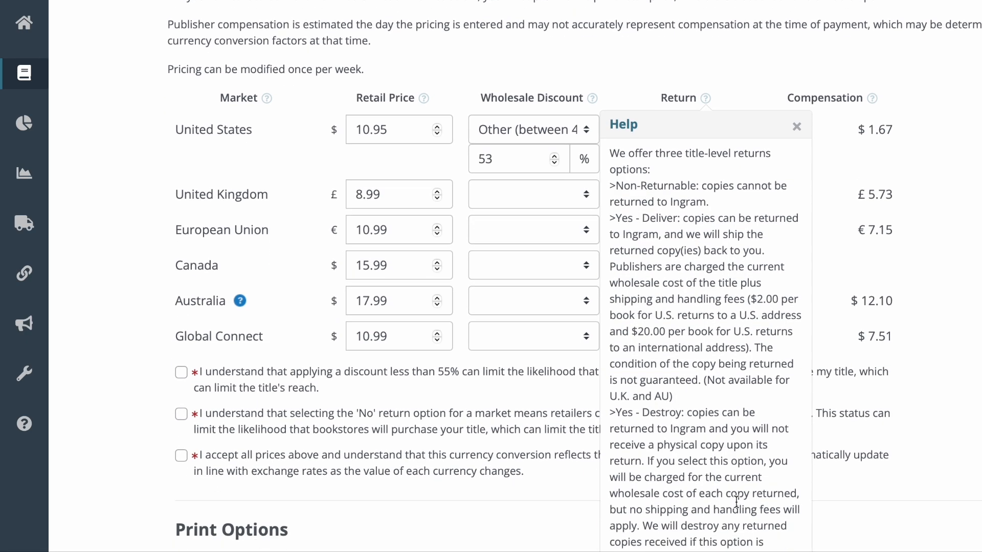
pyautogui.scroll(-1, 737, 503)
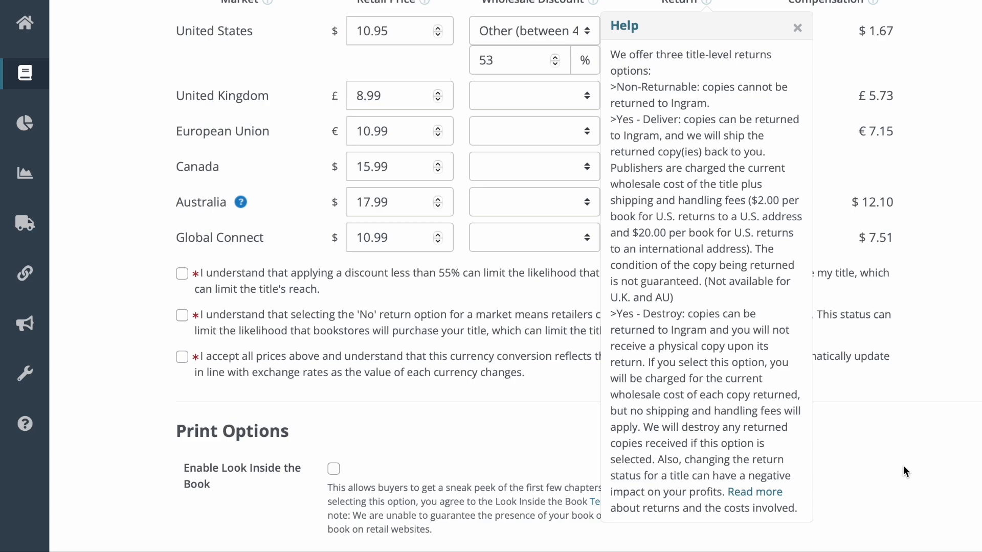
pyautogui.click(797, 28)
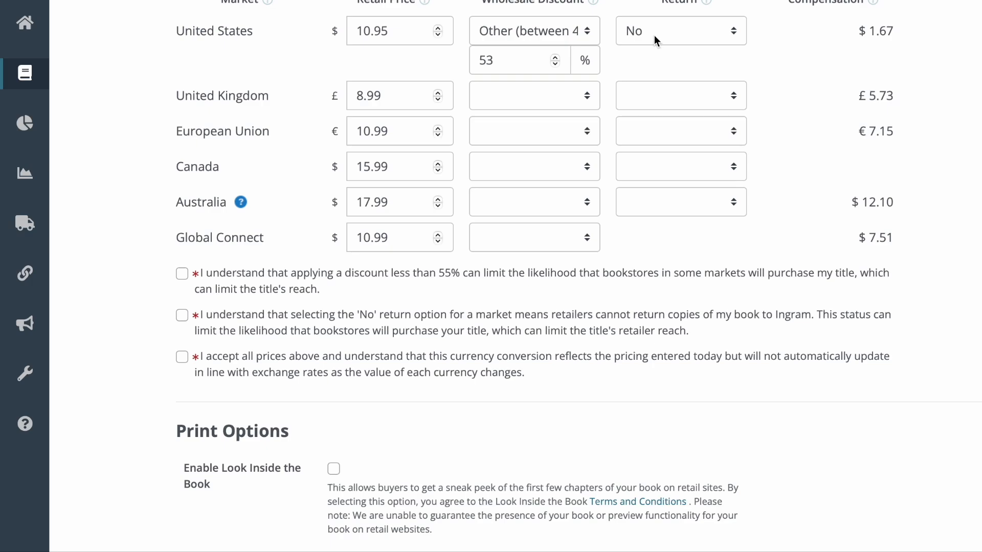
pyautogui.scroll(-2, 539, 14)
pyautogui.scroll(1, 545, 48)
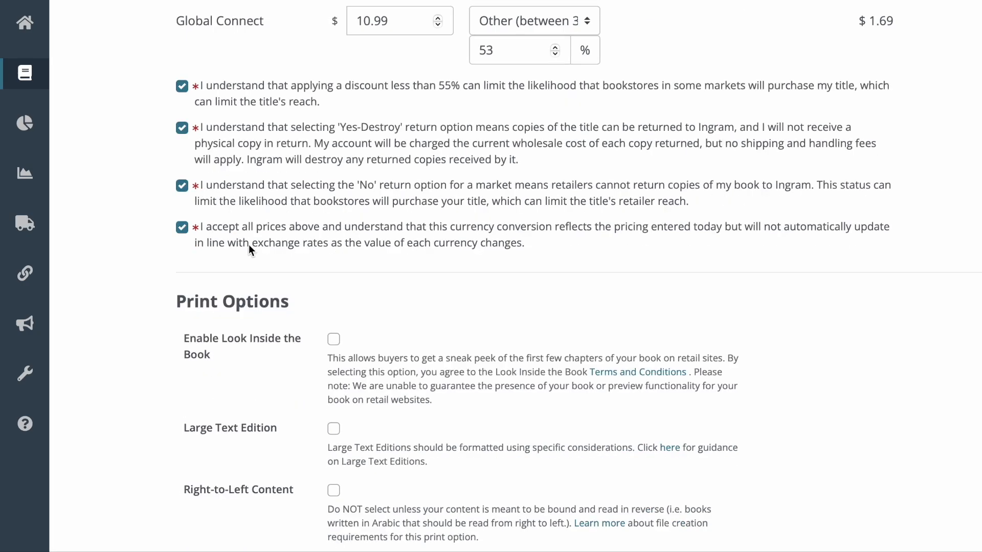
# Set the print publication date to 01 Mar 2025 and show the extra fields for book optimization.
pyautogui.scroll(-3, 249, 245)
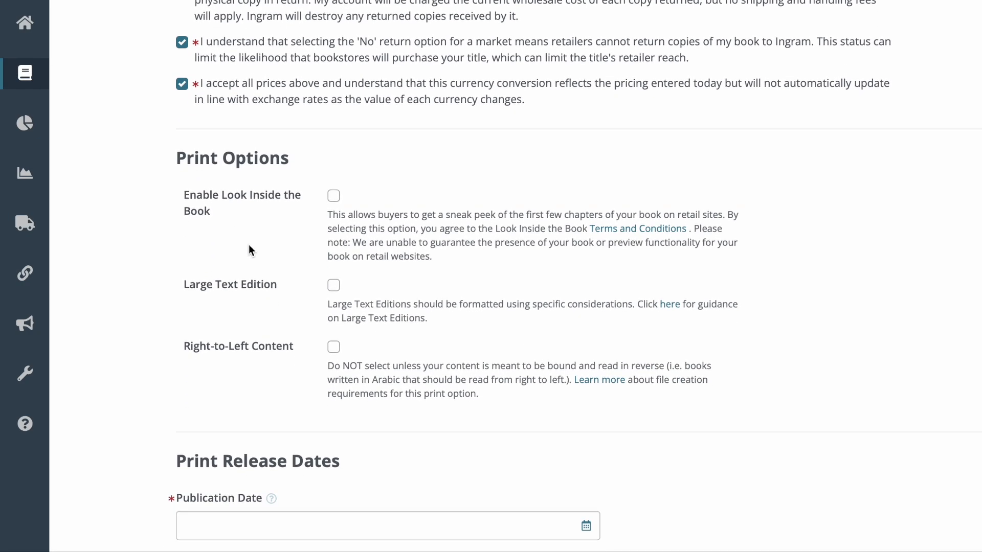
pyautogui.scroll(-2, 249, 245)
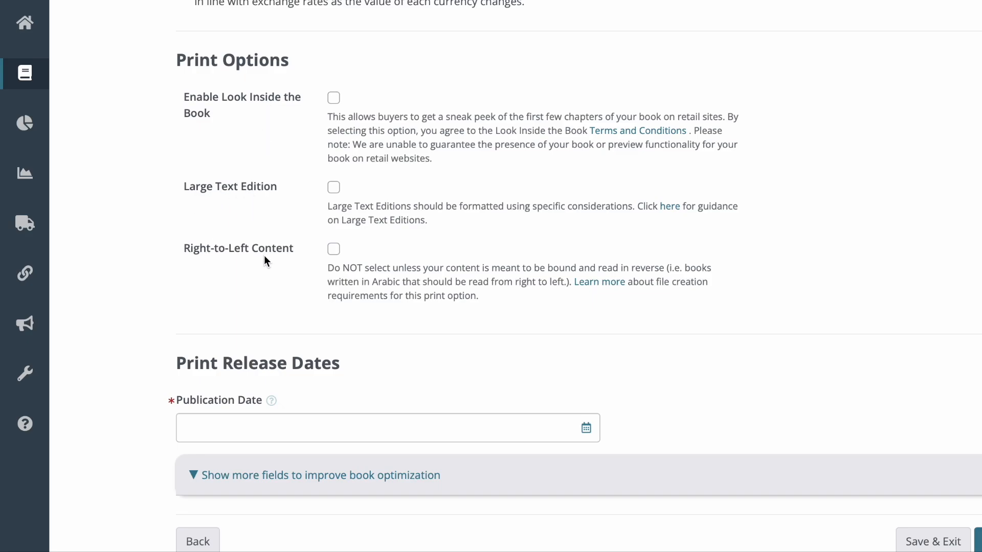
pyautogui.scroll(-1, 264, 256)
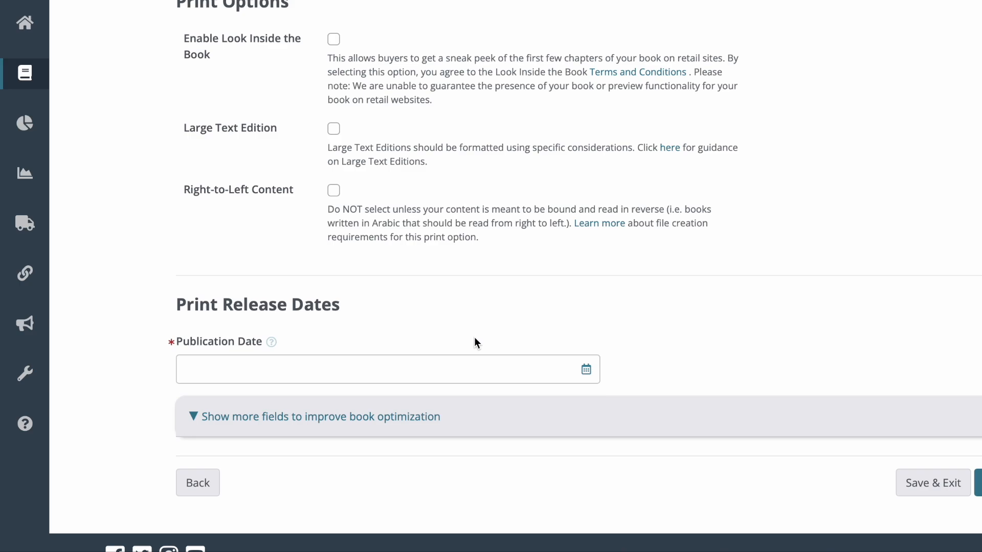
pyautogui.click(586, 369)
pyautogui.scroll(-1, 460, 388)
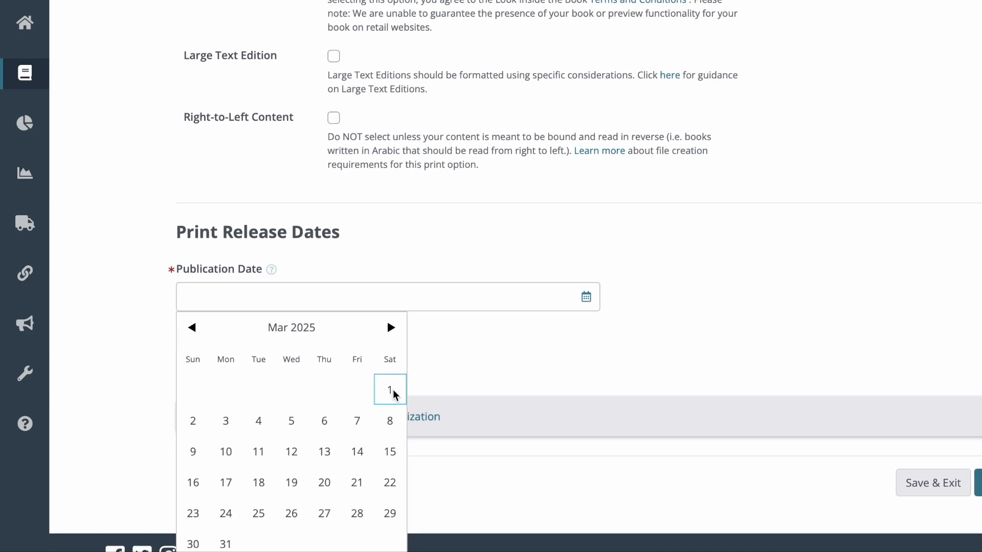
pyautogui.click(393, 390)
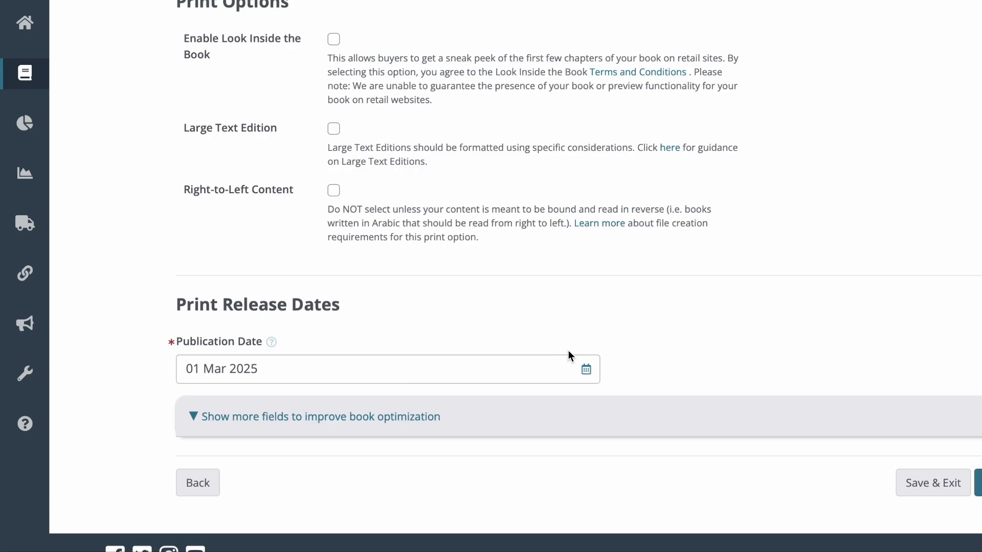
pyautogui.click(192, 420)
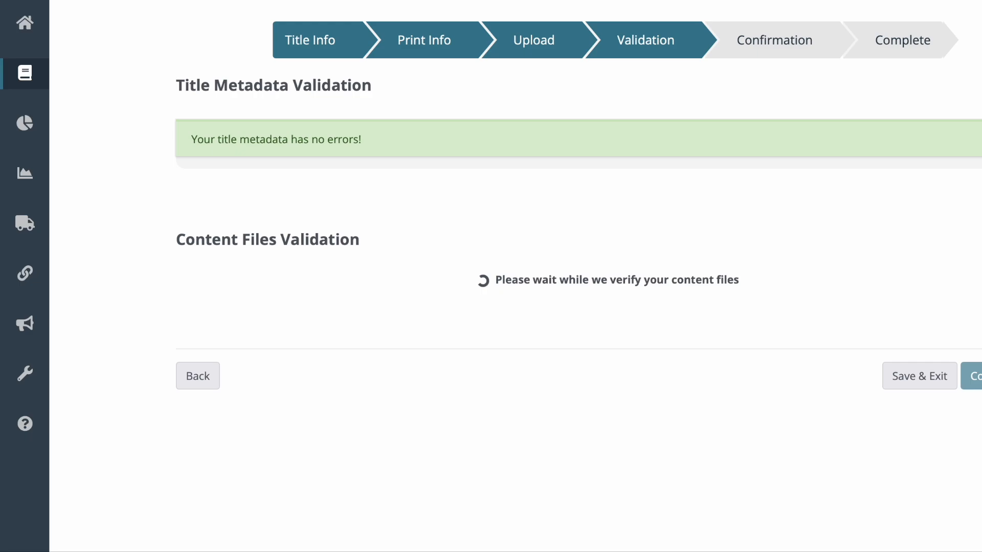
# Review the validation results, authorize processing the submitted content despite the file warnings, and proceed with the files as they are.
pyautogui.scroll(-1, 578, 307)
pyautogui.scroll(1, 578, 276)
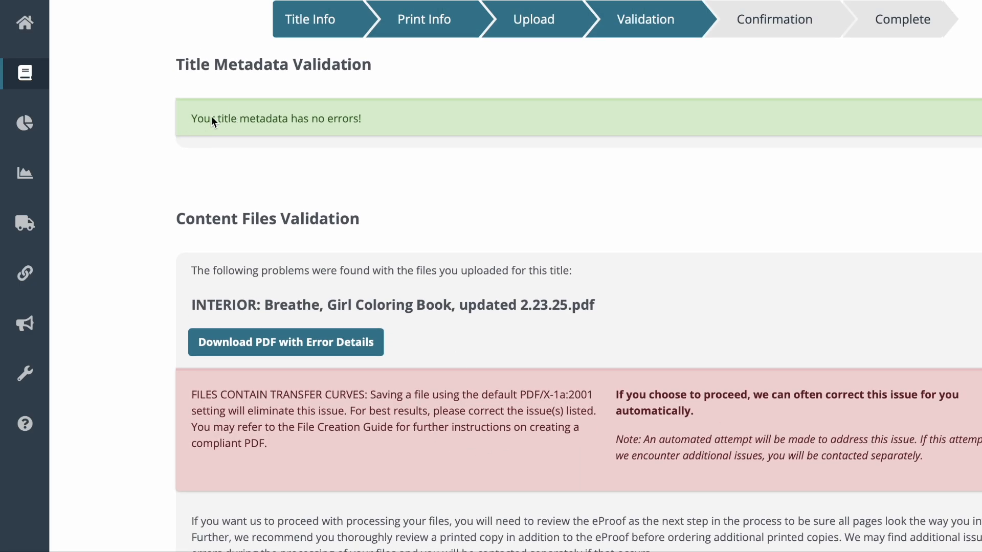
pyautogui.scroll(-2, 377, 128)
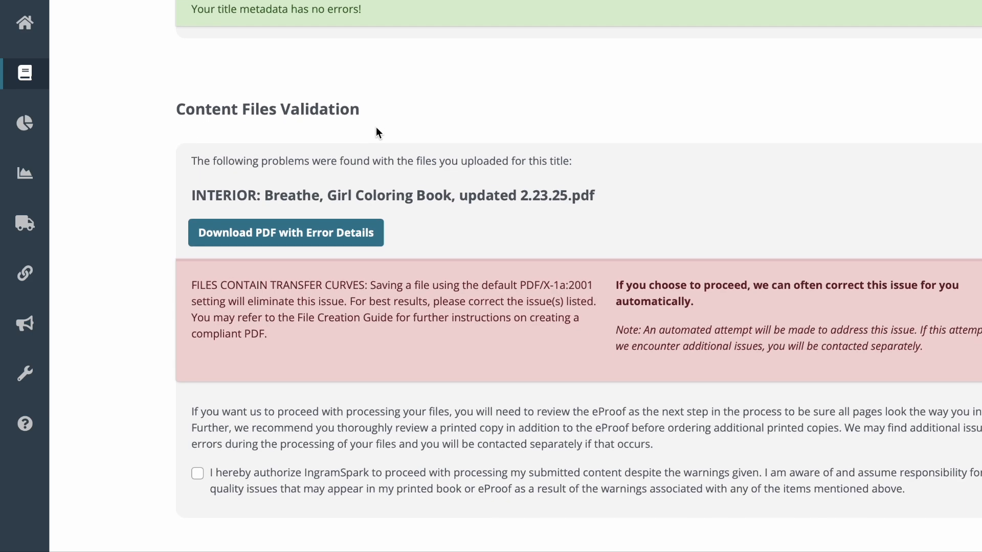
pyautogui.scroll(-1, 331, 118)
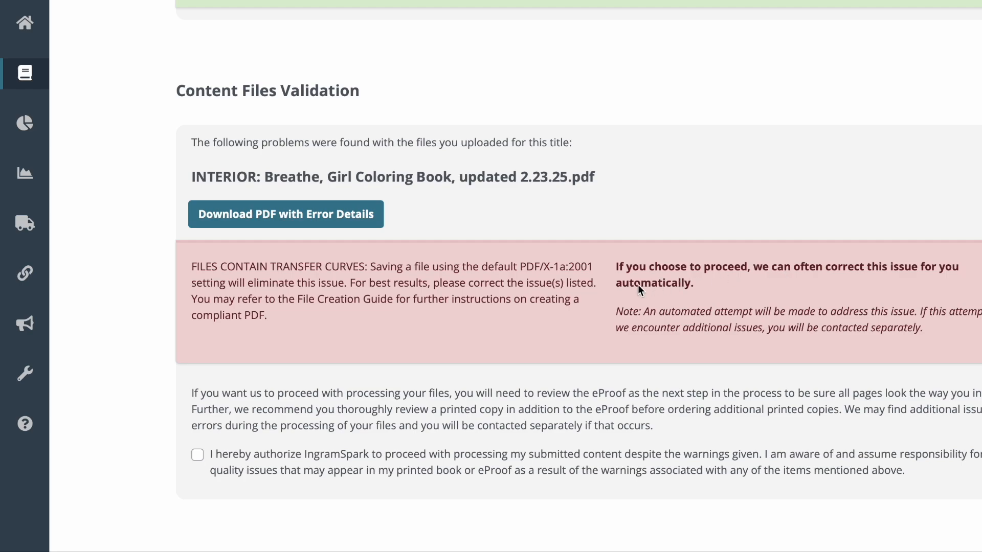
pyautogui.click(197, 454)
pyautogui.scroll(-2, 197, 455)
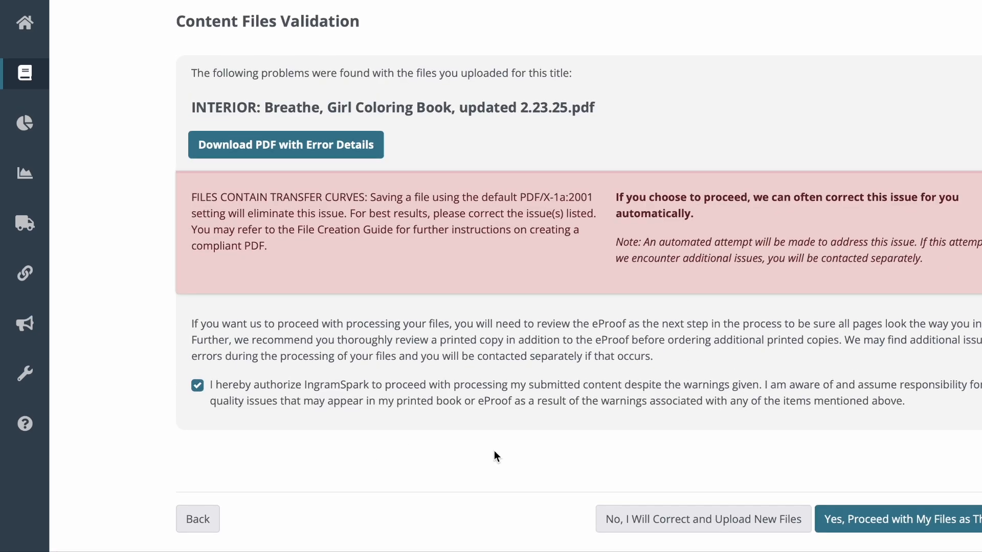
pyautogui.click(911, 523)
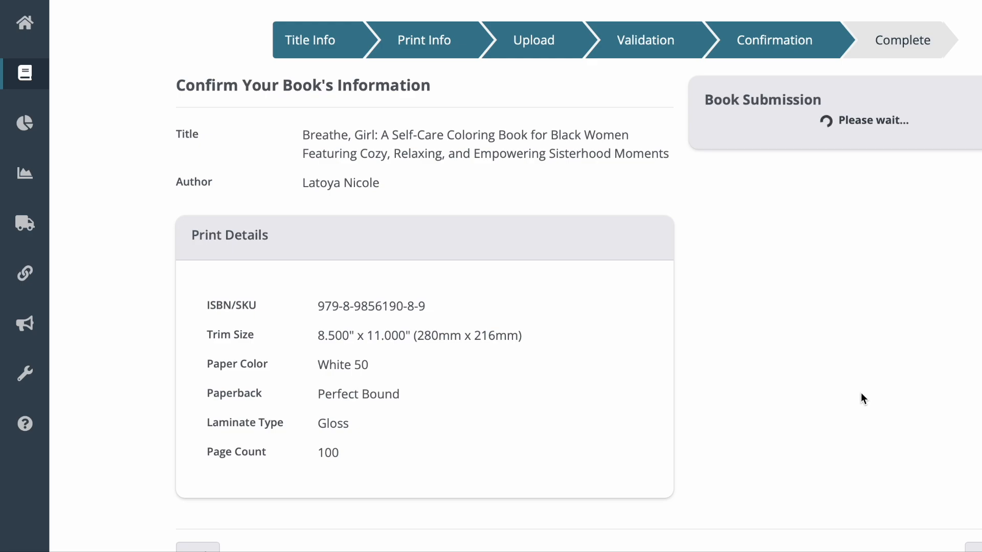
# Authorize establishing the title with the selections as correct and final, complete the book submission, and review the next steps for print books.
pyautogui.scroll(-2, 861, 398)
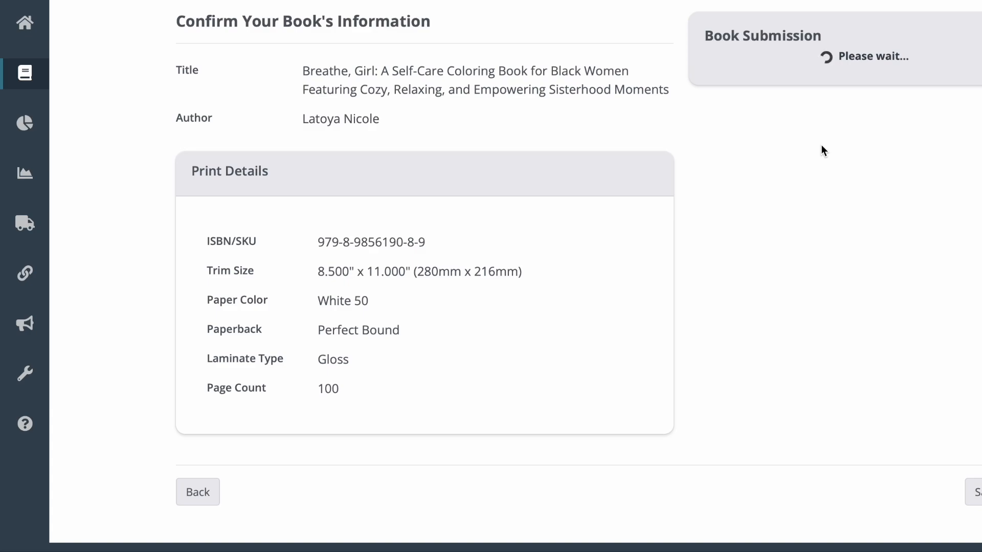
pyautogui.click(618, 71)
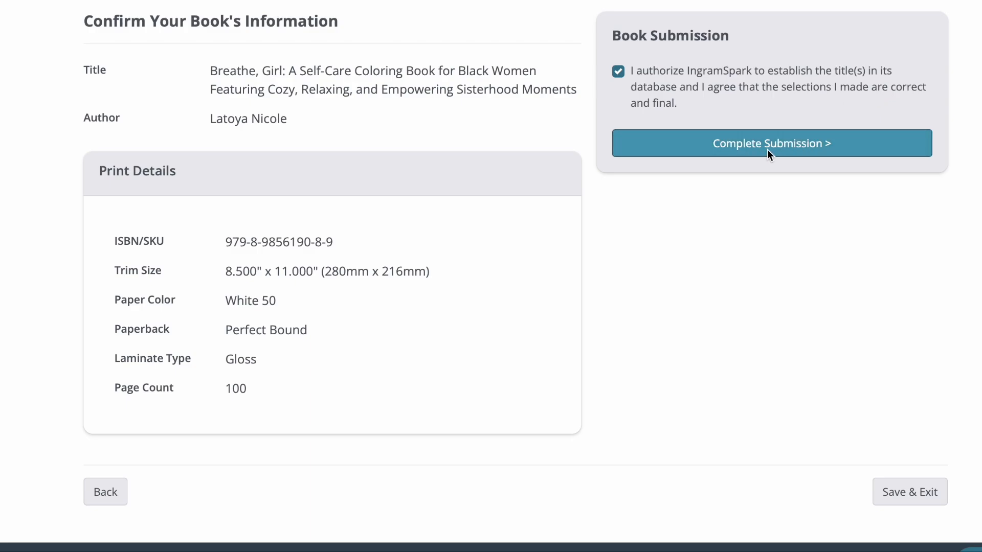
pyautogui.click(802, 145)
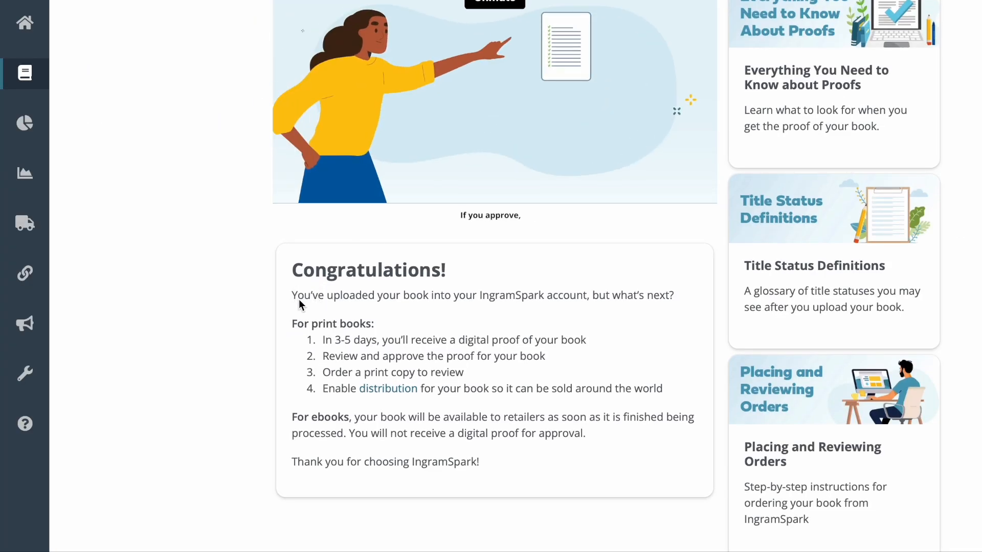
pyautogui.scroll(-1, 318, 301)
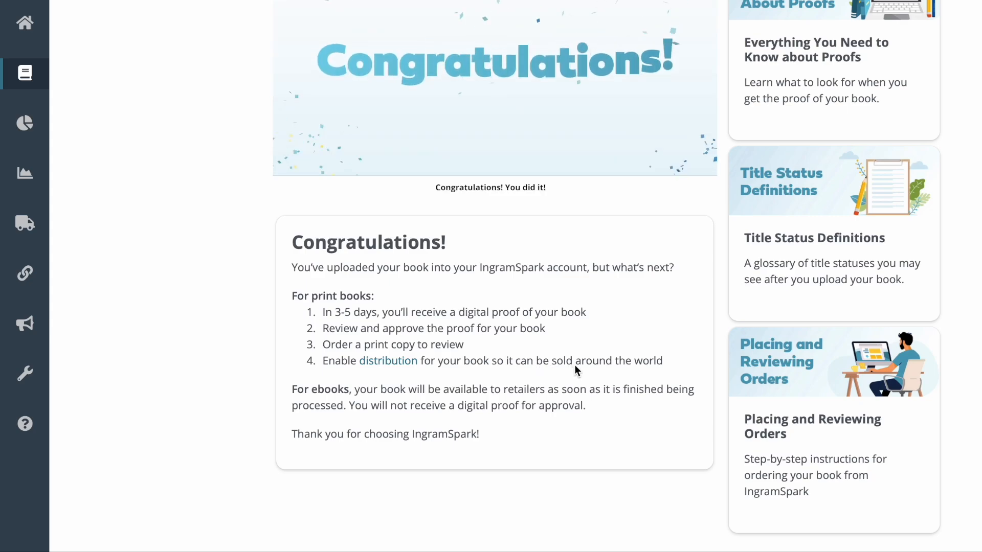
pyautogui.scroll(3, 894, 142)
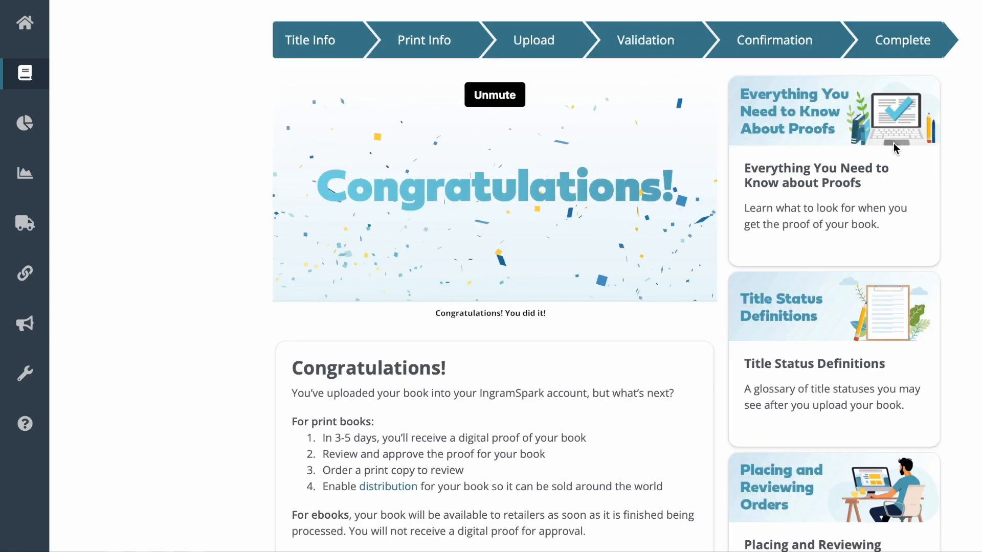